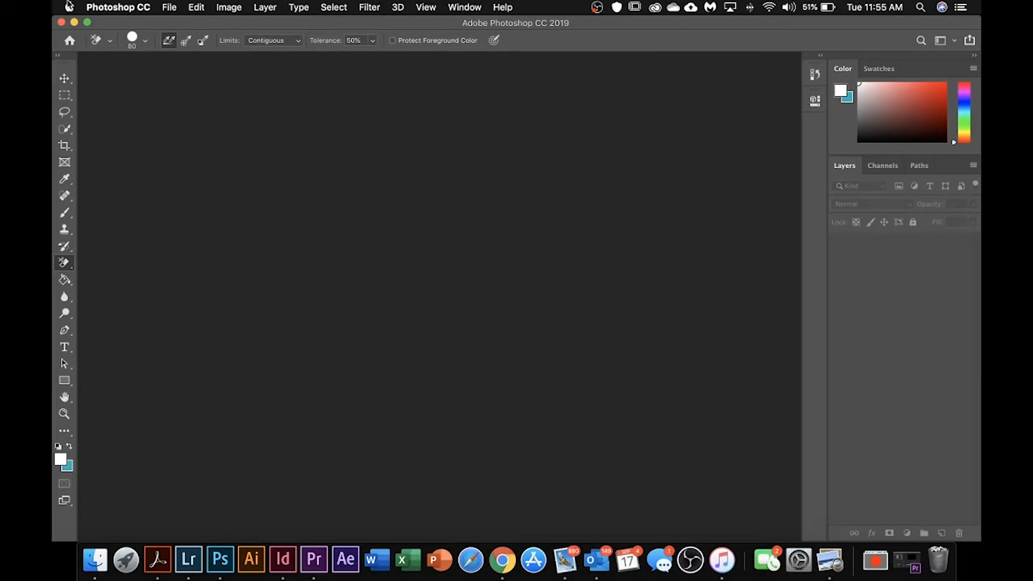
Step: Open Circle.jpg and Square.jpg from the Downloads folder and bring the Circle image to the front
{"action": "left_click", "coordinate": [170, 8]}
{"action": "left_click", "coordinate": [188, 36]}
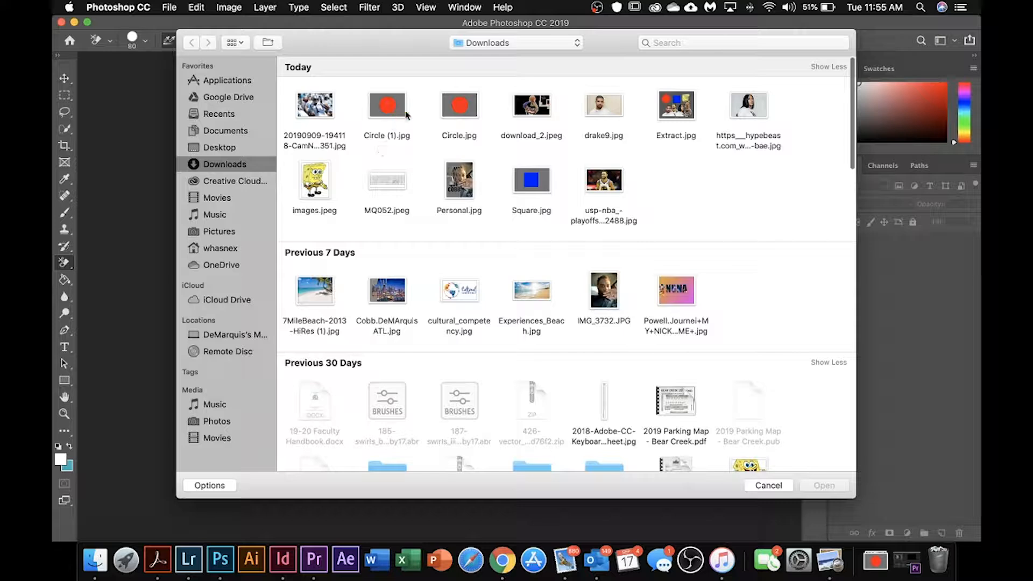
{"action": "left_click", "coordinate": [453, 109]}
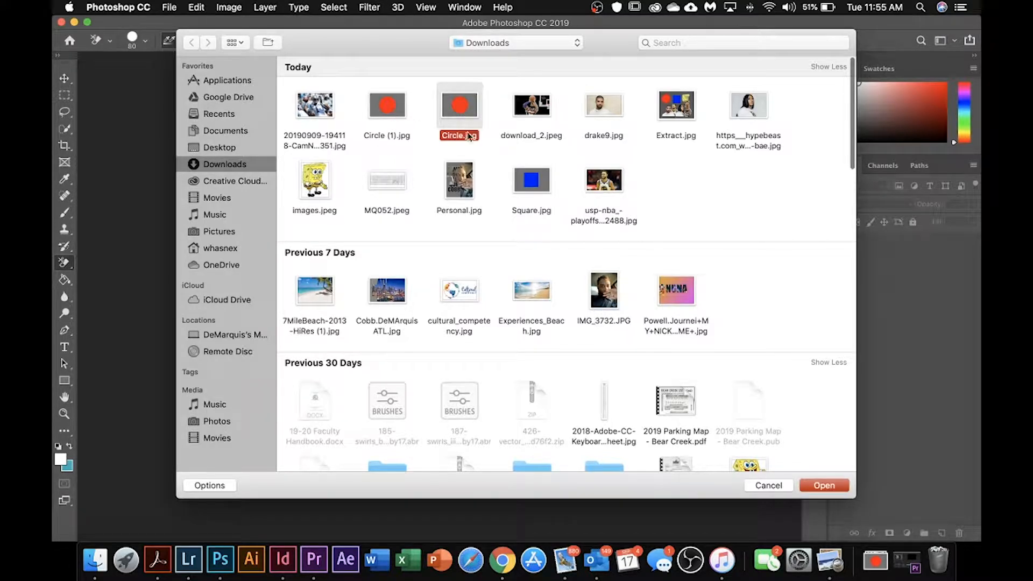
{"action": "left_click", "coordinate": [539, 191], "text": "shift"}
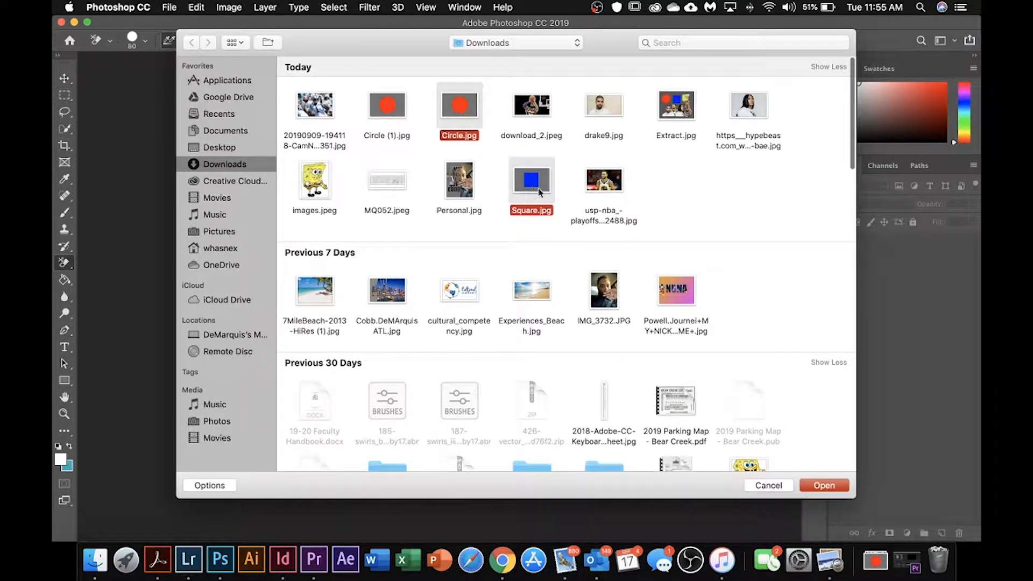
{"action": "left_click", "coordinate": [824, 486]}
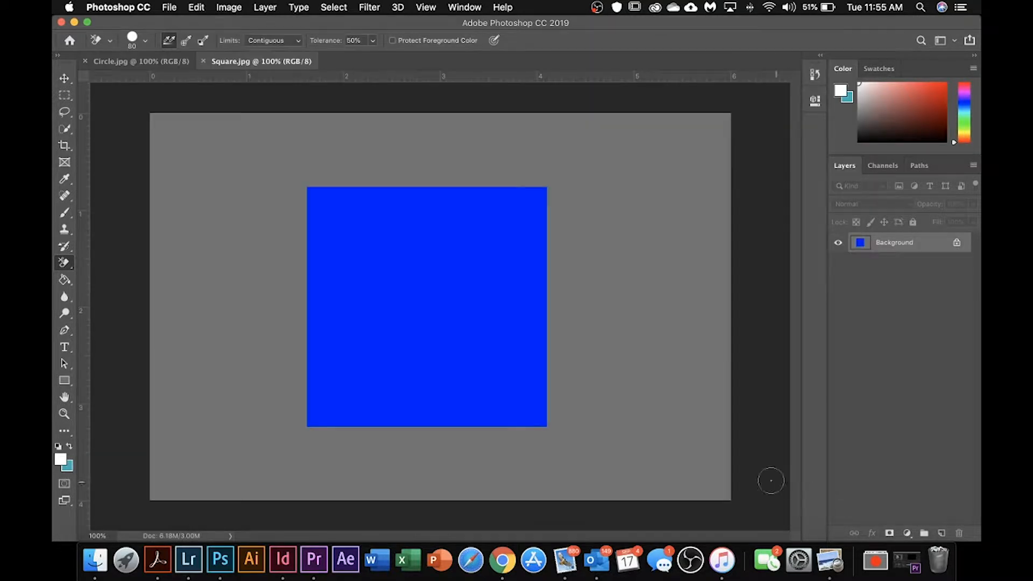
{"action": "left_click", "coordinate": [150, 67]}
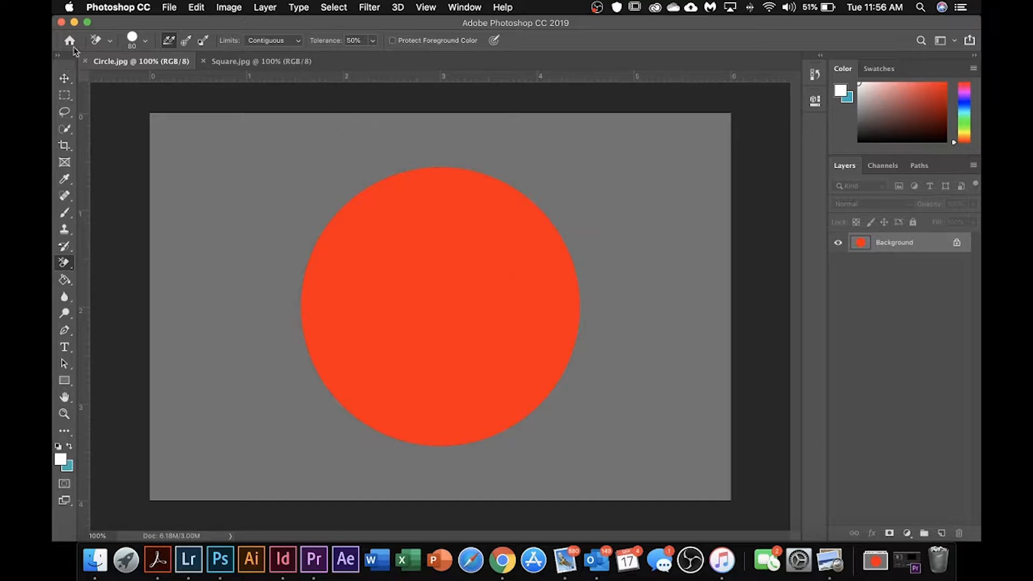
Step: Create a landscape Letter print document, 11 x 8.5 inches at 300 pixels/inch, titled with the author's name followed by "Extraction"
{"action": "left_click", "coordinate": [170, 8]}
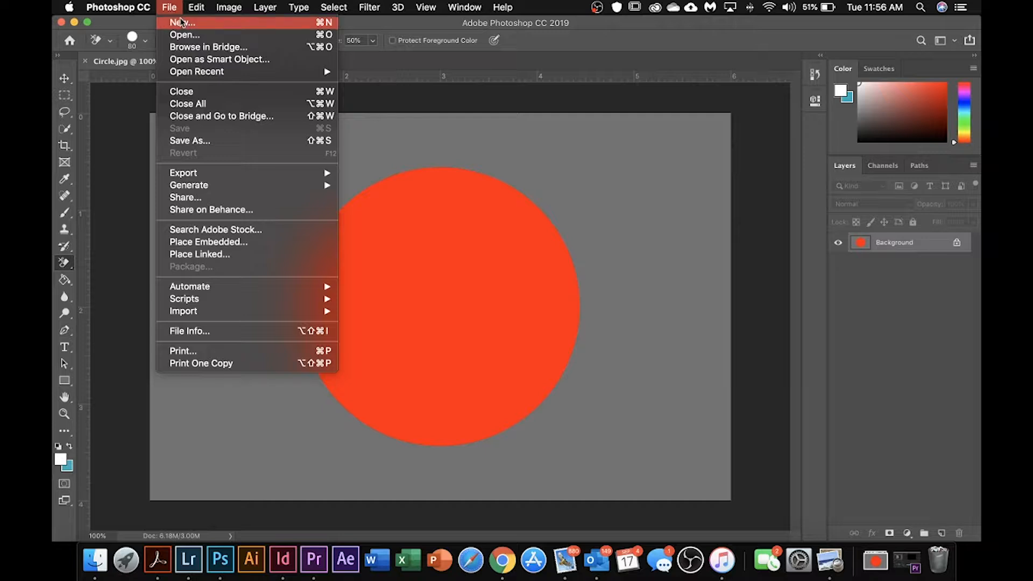
{"action": "left_click", "coordinate": [187, 23]}
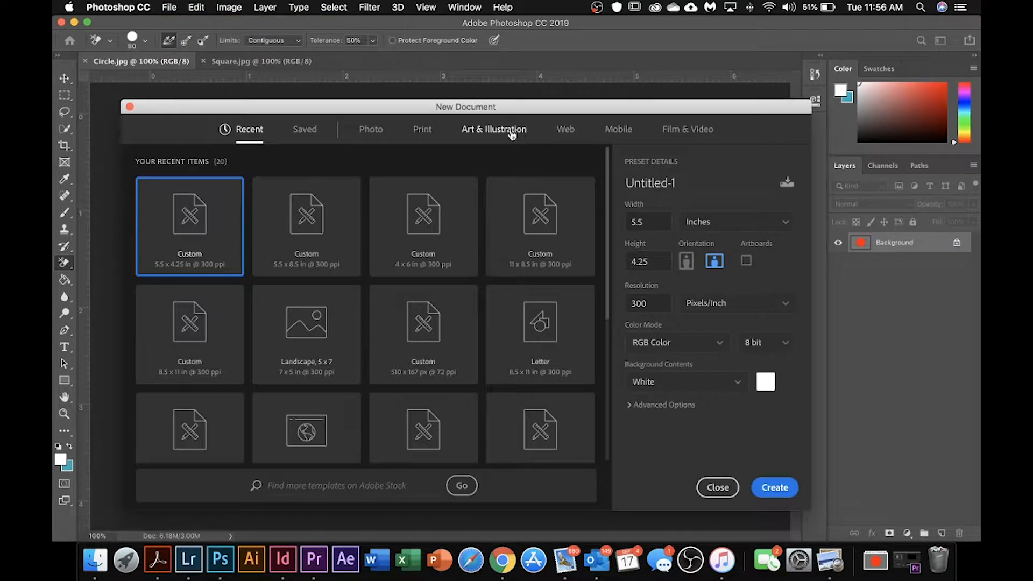
{"action": "left_click", "coordinate": [416, 130]}
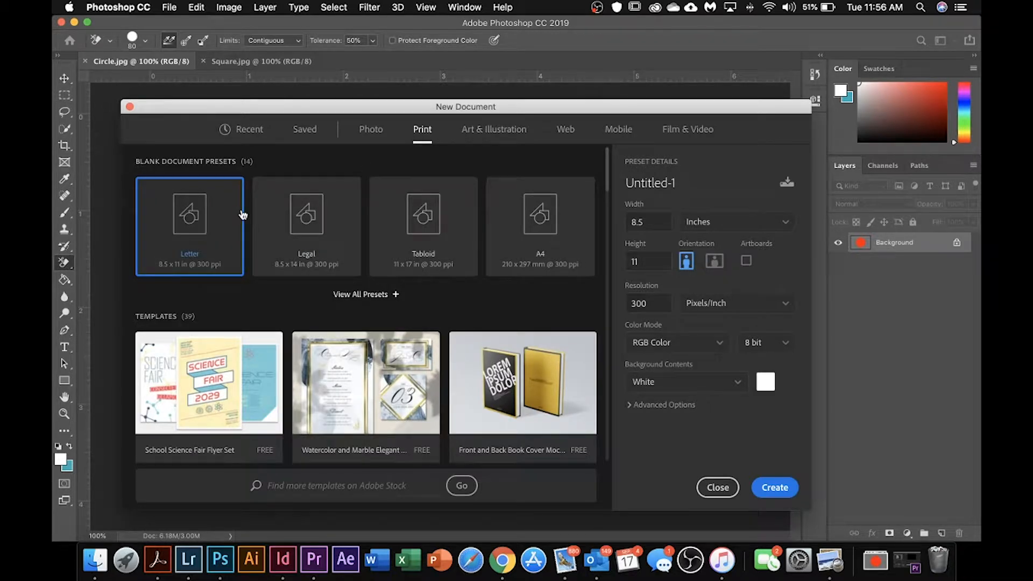
{"action": "left_click", "coordinate": [715, 264]}
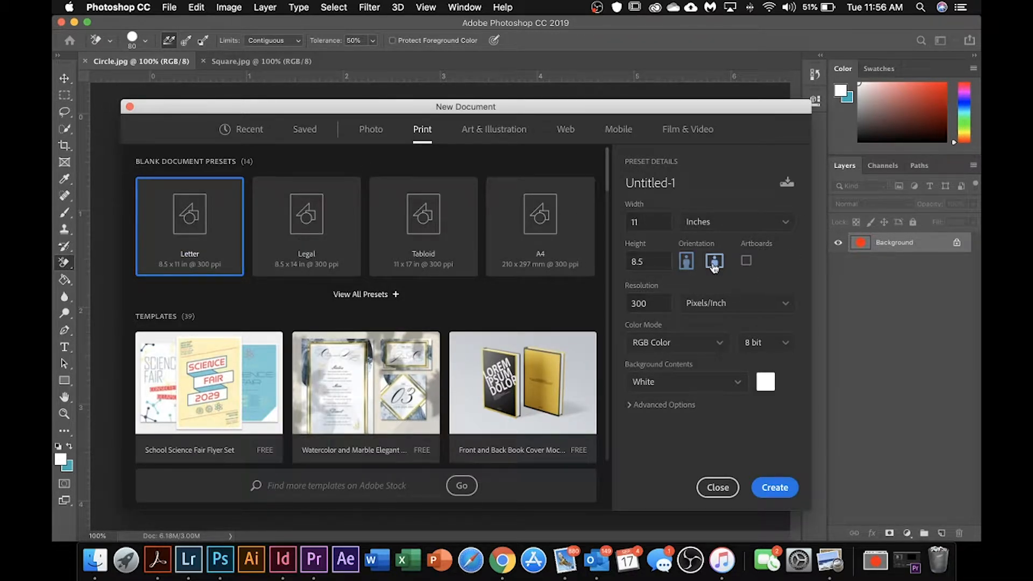
{"action": "left_click", "coordinate": [690, 185]}
{"action": "type", "text": "Cobb.De"}
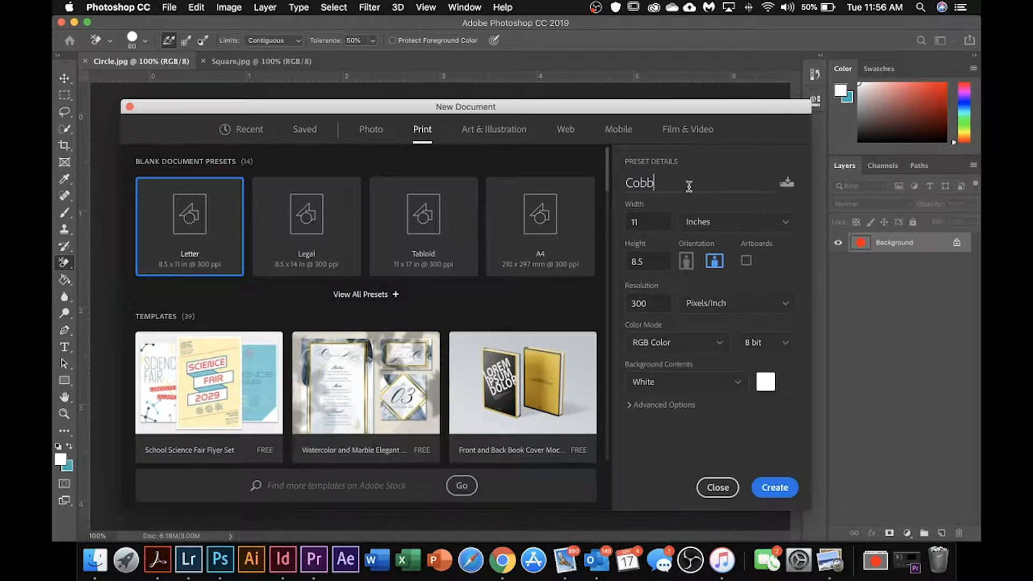
{"action": "type", "text": "Marquis Extraction"}
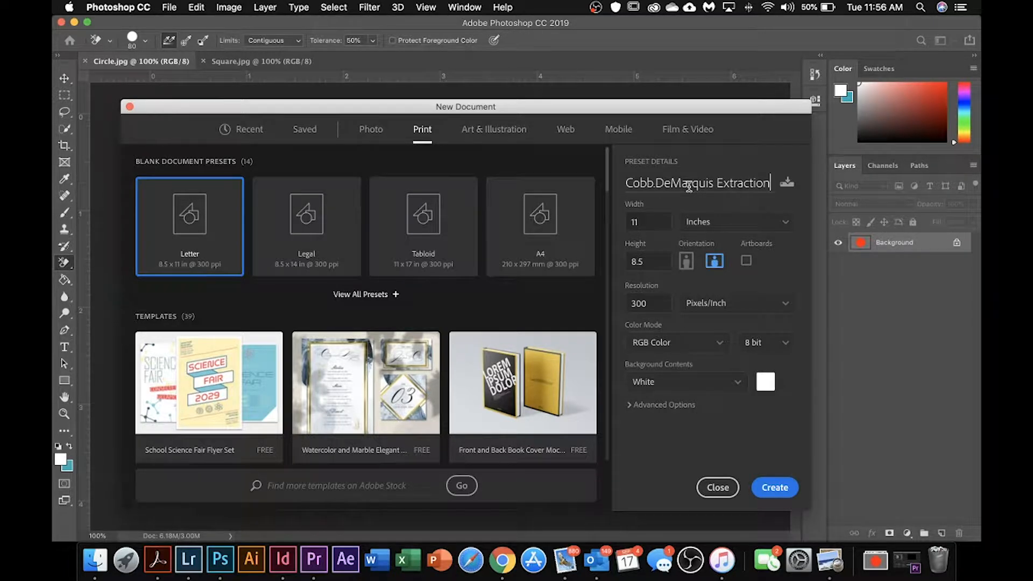
{"action": "left_click", "coordinate": [775, 490]}
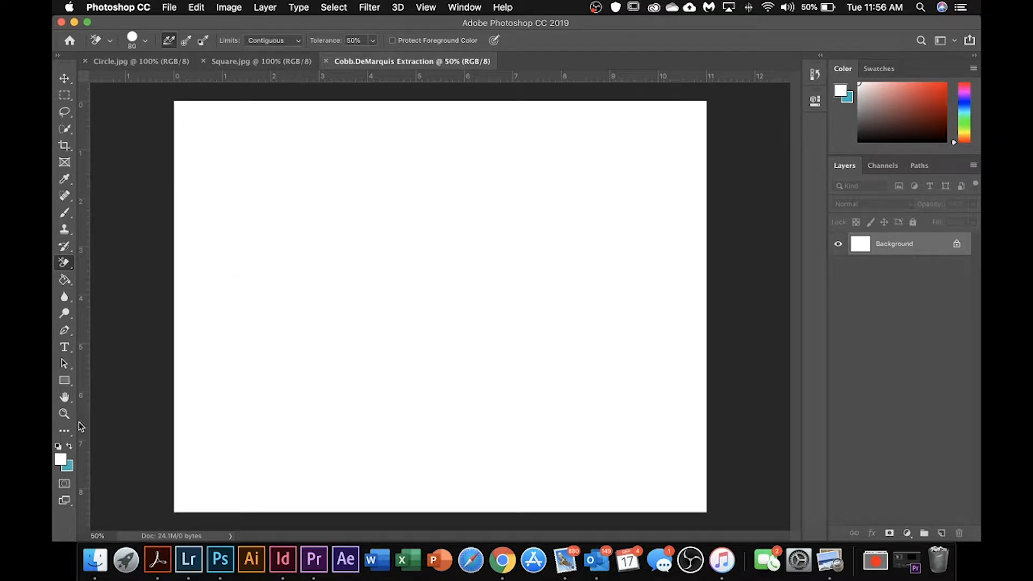
Step: Set the foreground color to a neutral dark gray
{"action": "left_click", "coordinate": [61, 458]}
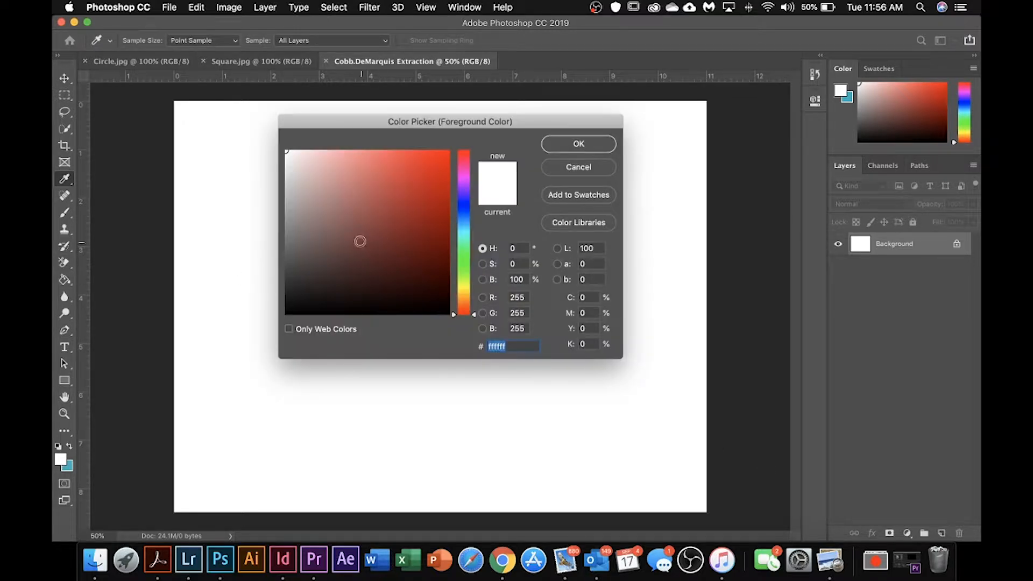
{"action": "left_click_drag", "start_coordinate": [360, 241], "coordinate": [281, 247]}
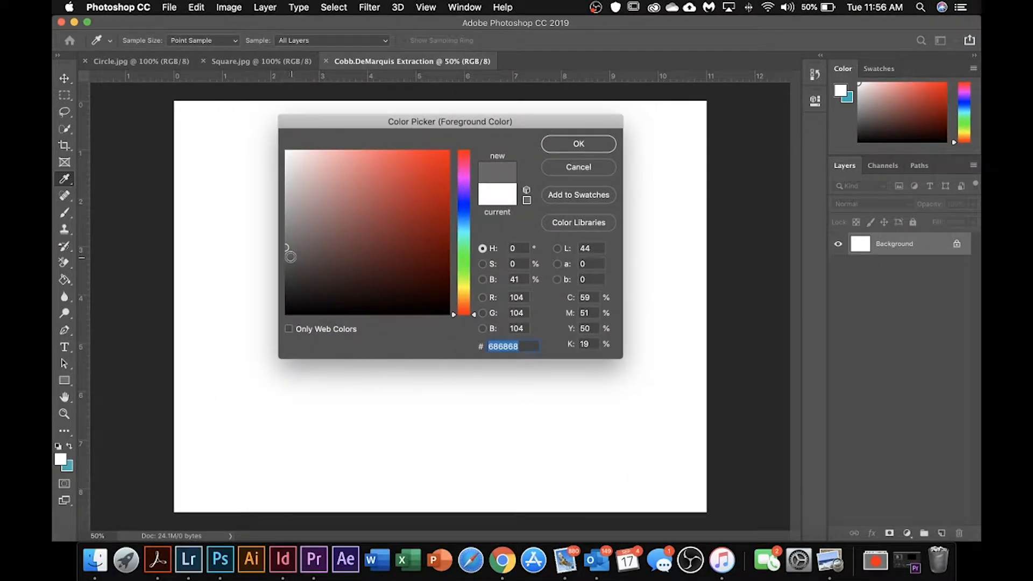
{"action": "left_click", "coordinate": [286, 258]}
{"action": "left_click", "coordinate": [579, 145]}
{"action": "key", "text": "e"}
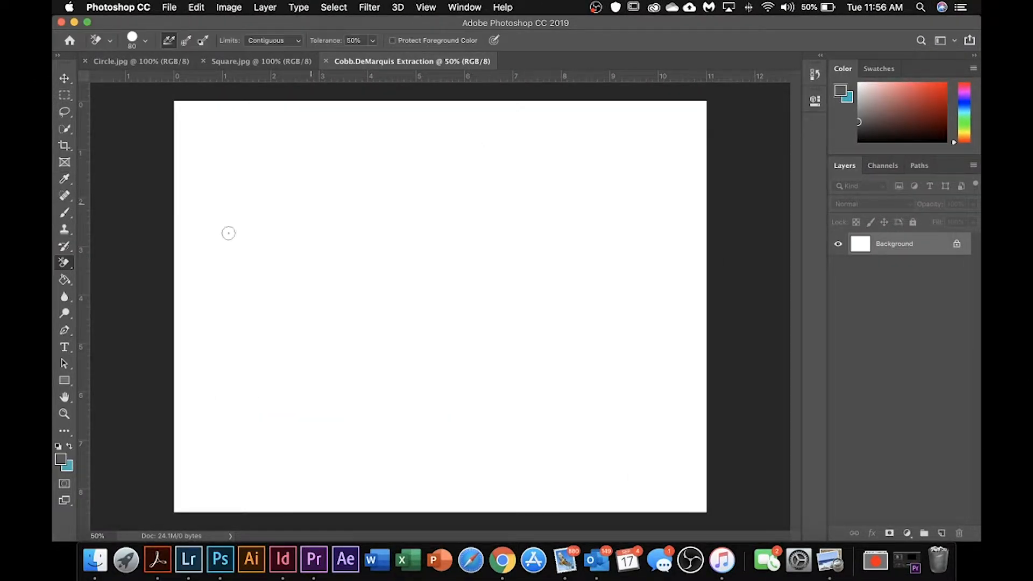
Step: Fill the new document's white background with the dark gray foreground color using the Paint Bucket tool
{"action": "left_click", "coordinate": [65, 280]}
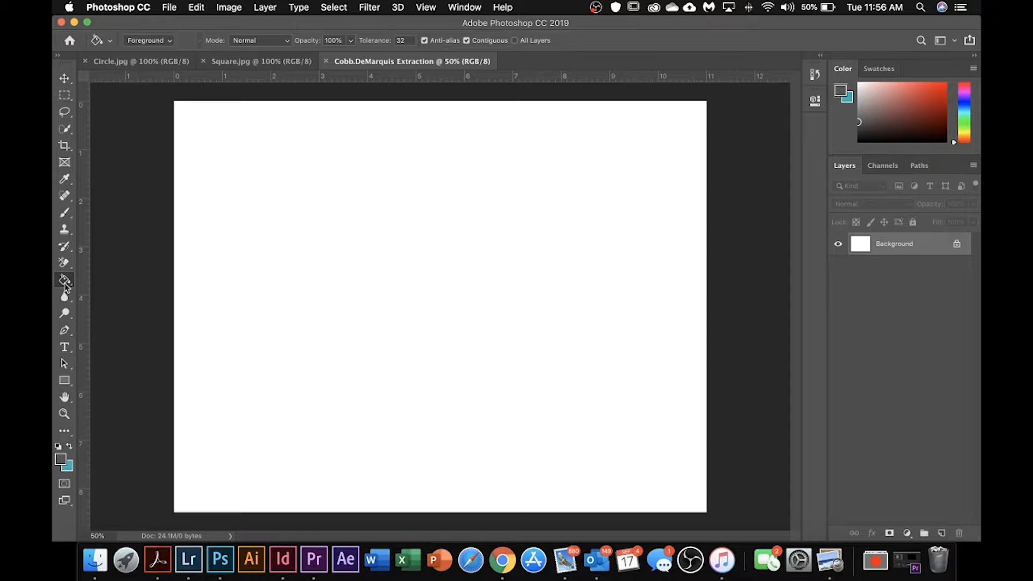
{"action": "left_click", "coordinate": [65, 282]}
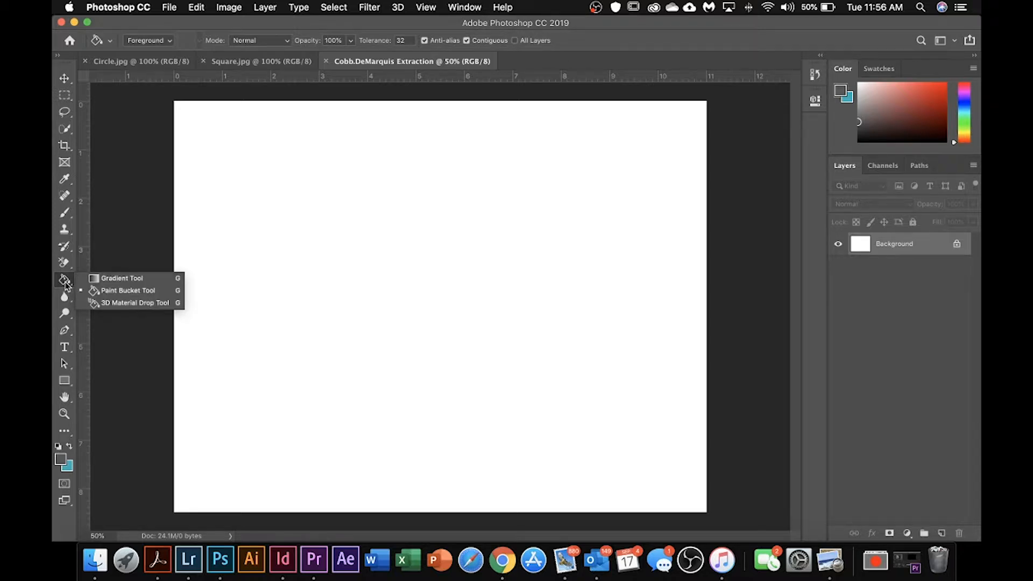
{"action": "left_click", "coordinate": [102, 278]}
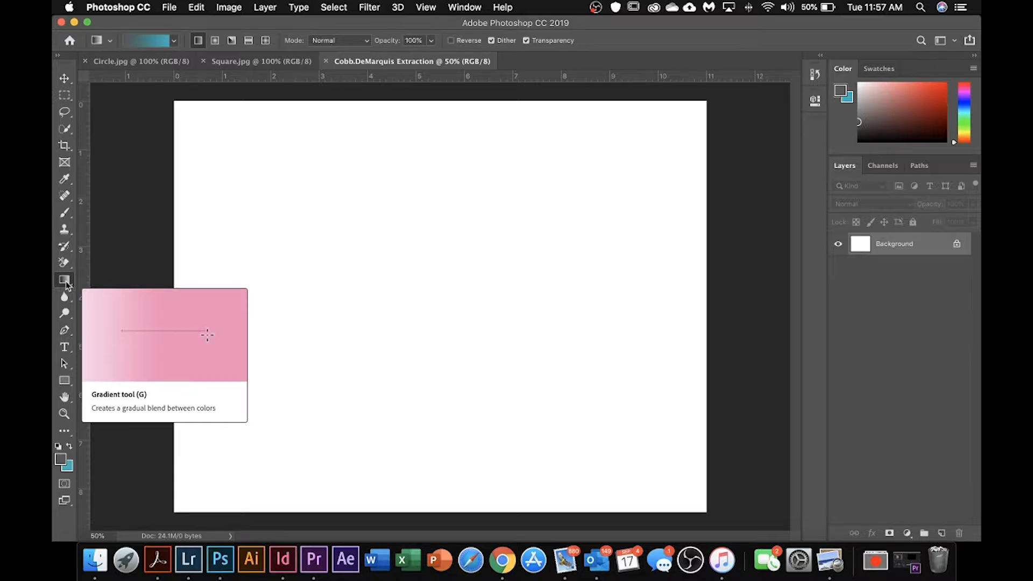
{"action": "left_click", "coordinate": [65, 281]}
{"action": "left_click", "coordinate": [125, 291]}
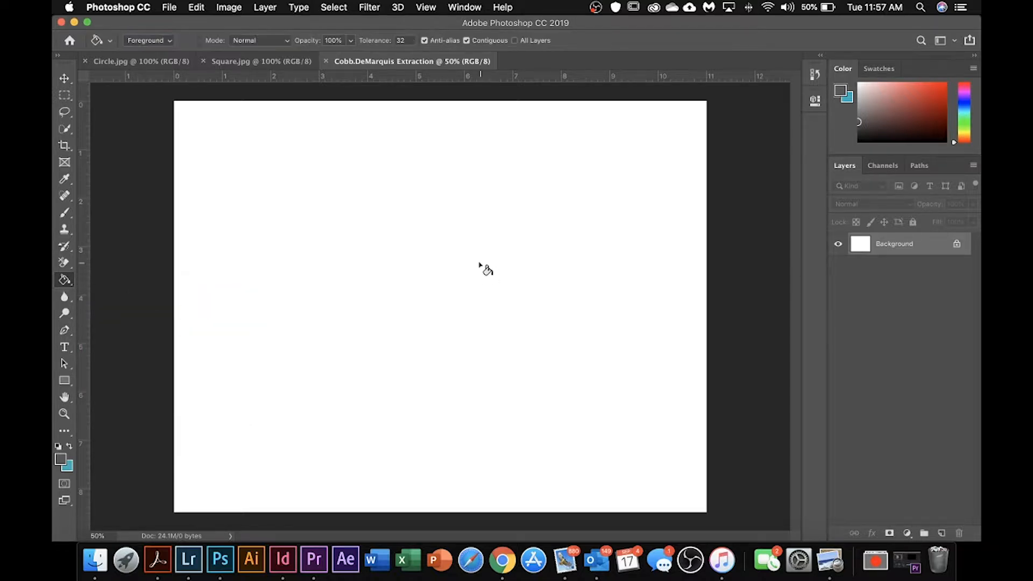
{"action": "left_click", "coordinate": [437, 269]}
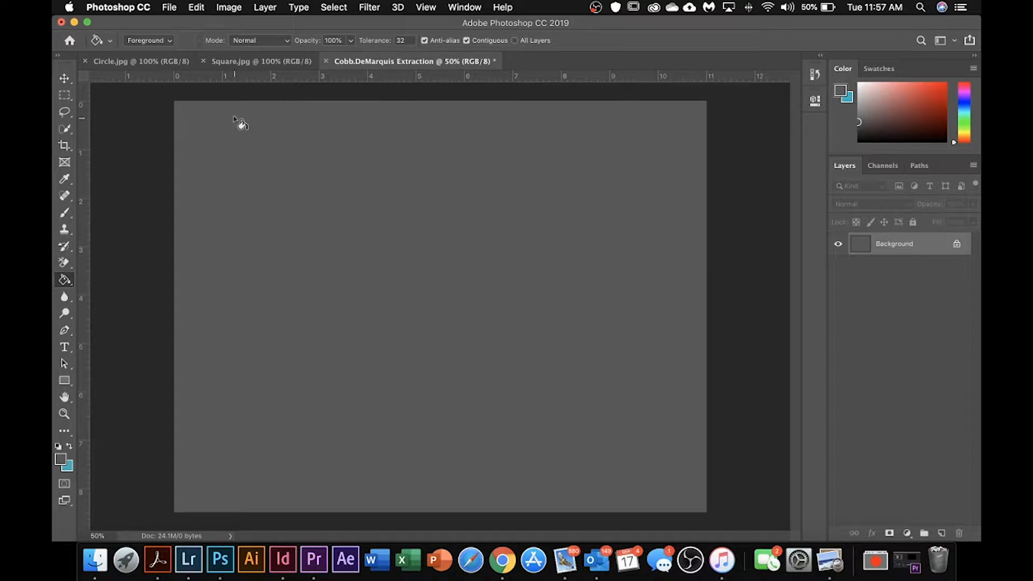
Step: Unlock the Background layer of Circle.jpg so it becomes an editable layer
{"action": "left_click", "coordinate": [155, 66]}
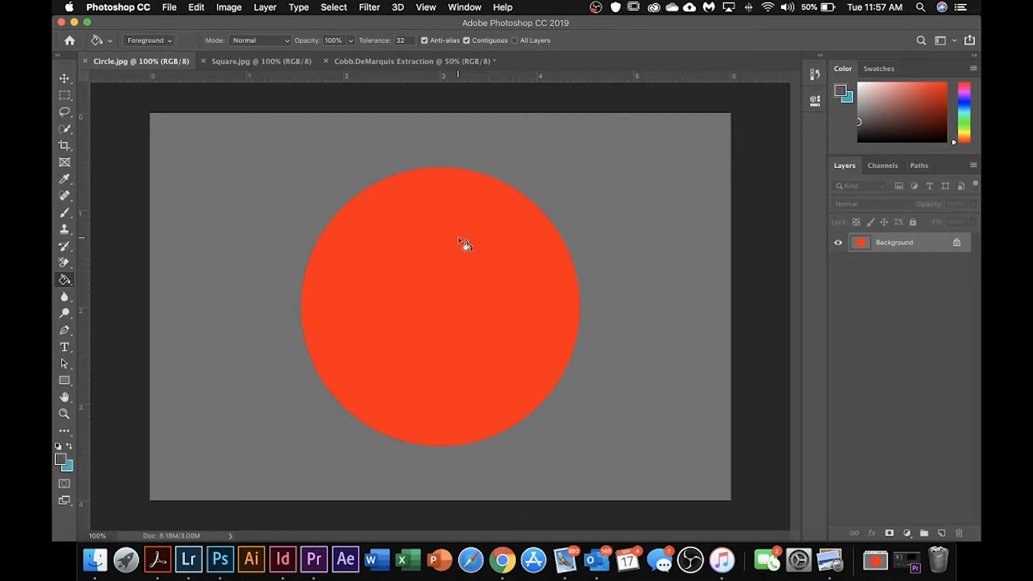
{"action": "left_click", "coordinate": [957, 243]}
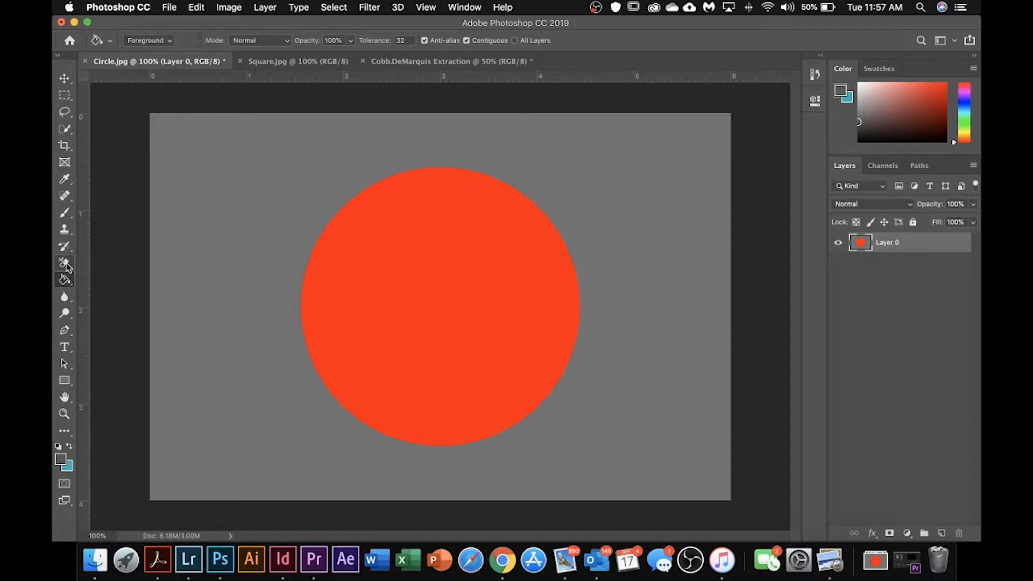
Step: Try erasing part of the gray area beside the red circle freehand with the Eraser tool, and undo the stroke
{"action": "left_click", "coordinate": [68, 268]}
{"action": "left_click", "coordinate": [107, 262]}
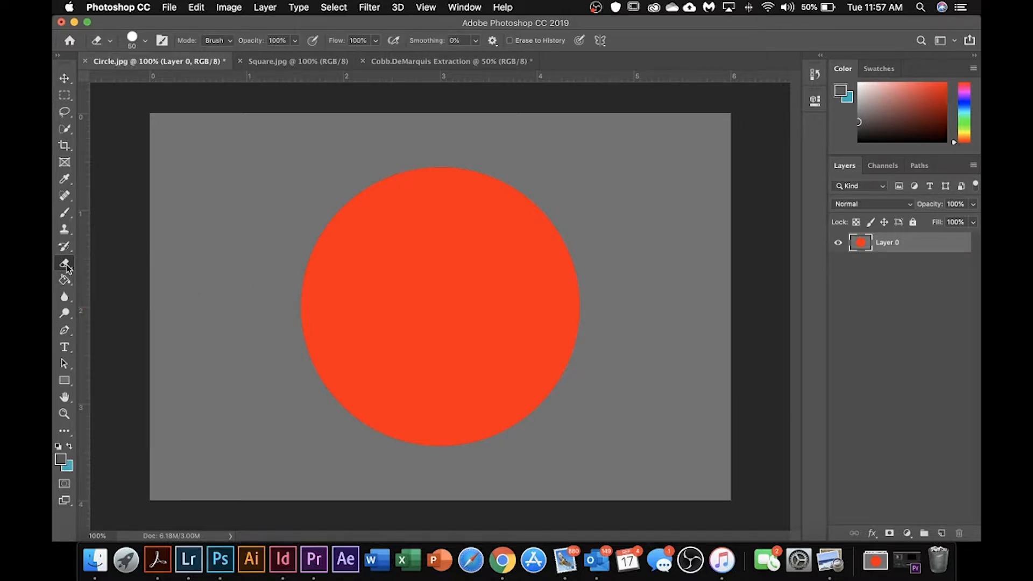
{"action": "left_click", "coordinate": [67, 268]}
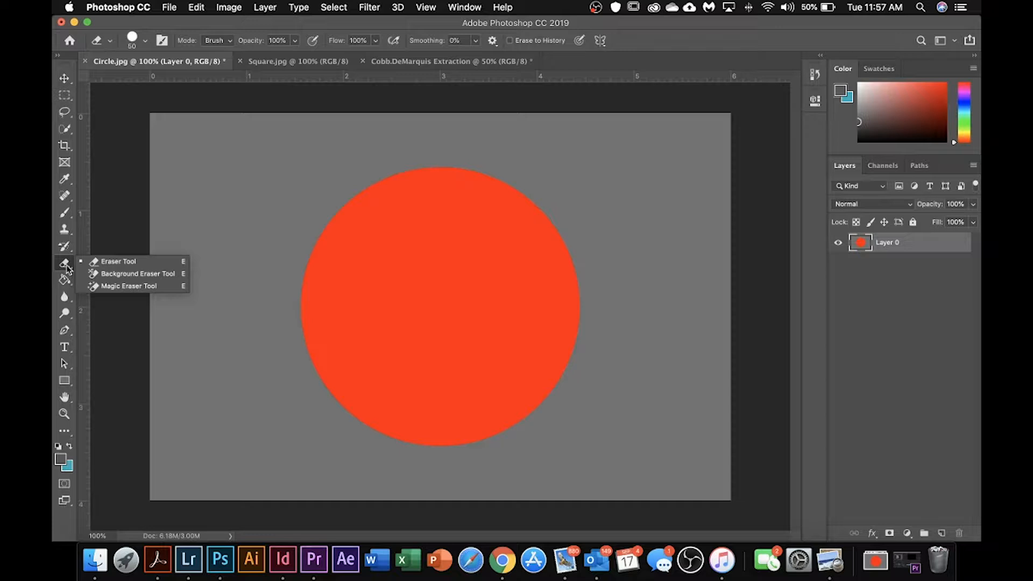
{"action": "left_click", "coordinate": [128, 265]}
{"action": "mouse_move", "coordinate": [225, 191]}
{"action": "left_mouse_down"}
{"action": "mouse_move", "coordinate": [259, 204]}
{"action": "mouse_move", "coordinate": [204, 288]}
{"action": "left_mouse_up"}
{"action": "mouse_move", "coordinate": [253, 171]}
{"action": "left_mouse_down"}
{"action": "mouse_move", "coordinate": [250, 213]}
{"action": "mouse_move", "coordinate": [202, 180]}
{"action": "mouse_move", "coordinate": [213, 302]}
{"action": "mouse_move", "coordinate": [229, 323]}
{"action": "mouse_move", "coordinate": [207, 341]}
{"action": "left_mouse_up"}
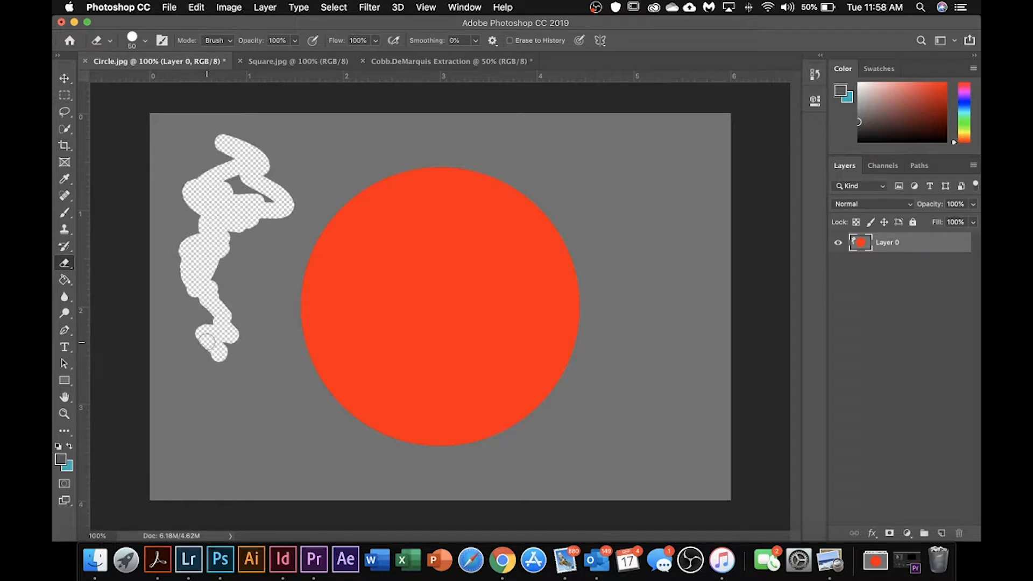
{"action": "key", "text": "super+z"}
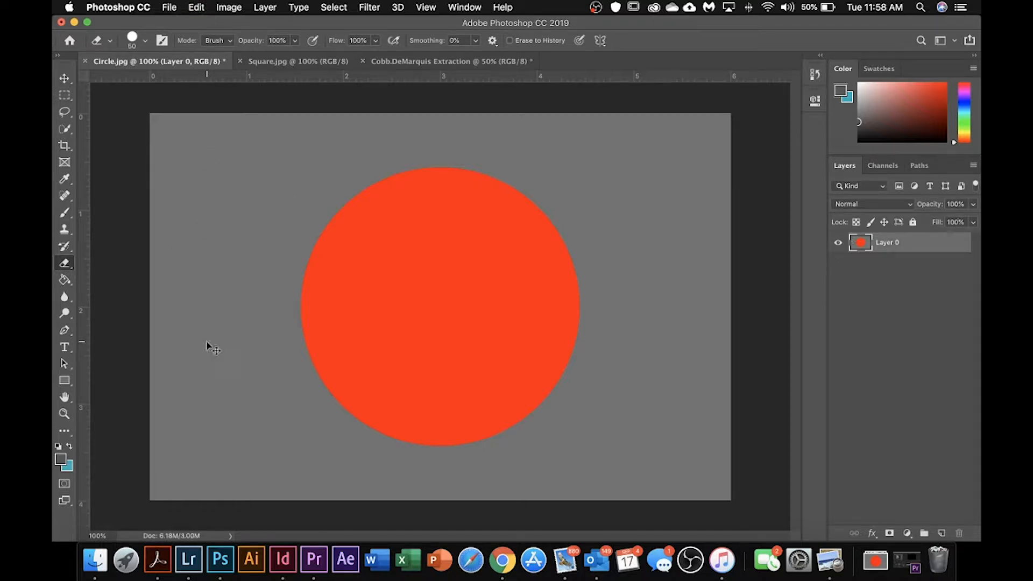
Step: Switch to the Background Eraser tool and enlarge its brush to size 400
{"action": "left_click", "coordinate": [72, 266]}
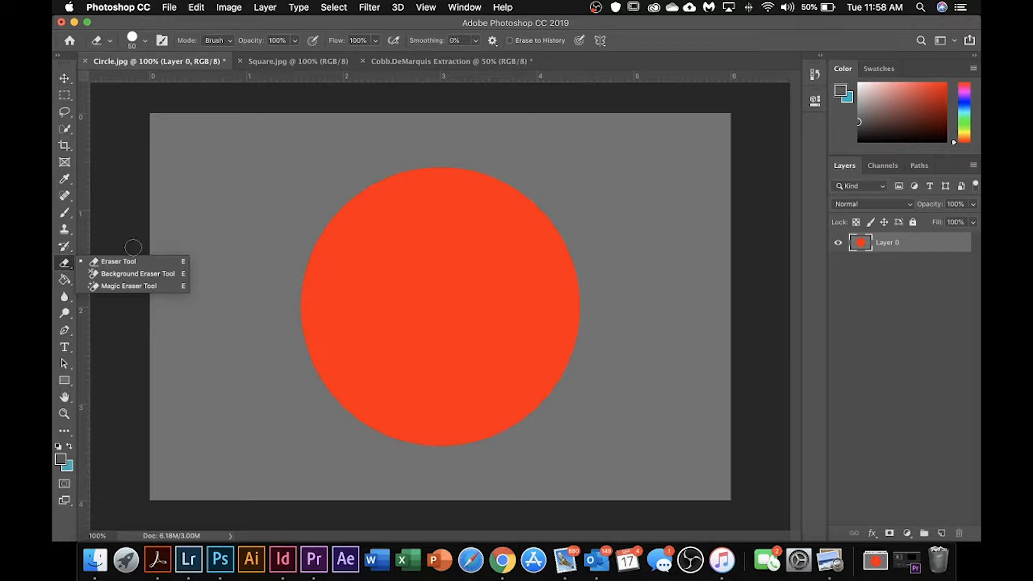
{"action": "left_click", "coordinate": [66, 266]}
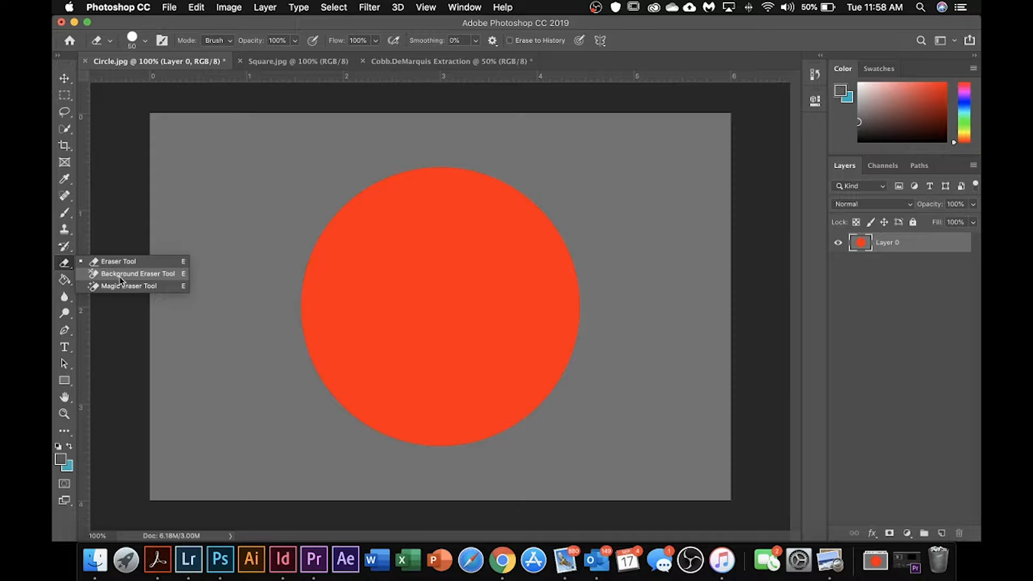
{"action": "left_click", "coordinate": [121, 274]}
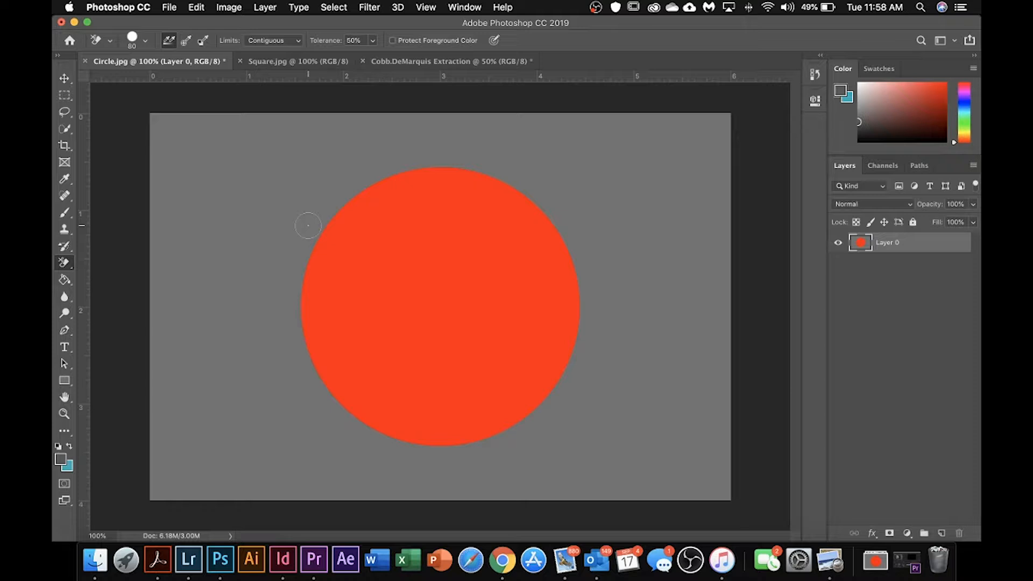
{"action": "key", "text": "bracketright"}
{"action": "key", "text": "bracketright"}
{"action": "key", "text": "bracketright"}
{"action": "key", "text": "bracketright"}
{"action": "key", "text": "bracketright"}
{"action": "key", "text": "bracketright"}
{"action": "key", "text": "bracketleft"}
{"action": "key", "text": "bracketleft"}
{"action": "key", "text": "bracketleft"}
{"action": "key", "text": "bracketleft"}
{"action": "key", "text": "bracketright"}
{"action": "key", "text": "bracketright"}
{"action": "key", "text": "bracketright"}
{"action": "key", "text": "bracketleft"}
{"action": "key", "text": "bracketleft"}
{"action": "key", "text": "bracketleft"}
{"action": "key", "text": "bracketright"}
{"action": "key", "text": "bracketright"}
{"action": "key", "text": "bracketright"}
{"action": "key", "text": "bracketright"}
Step: Try erasing the gray around the red circle's edge with single size-400 dabs of the Background Eraser
{"action": "left_click", "coordinate": [309, 230]}
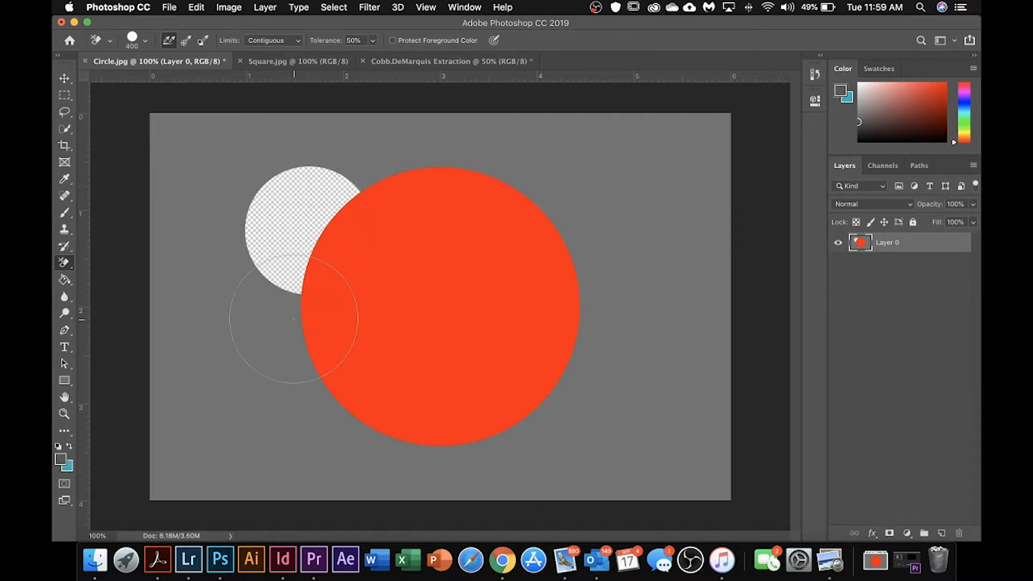
{"action": "left_click", "coordinate": [294, 320]}
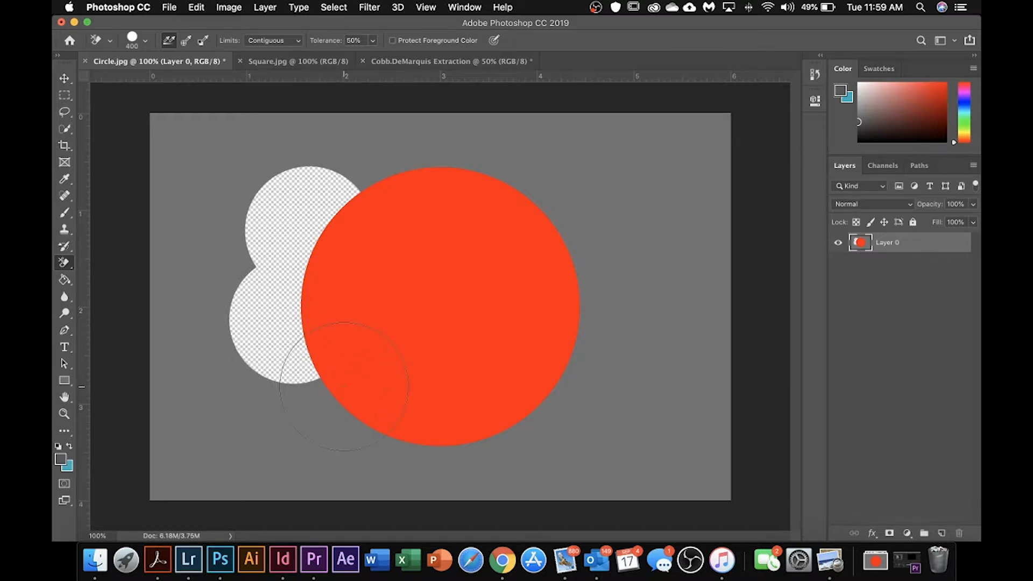
{"action": "left_click", "coordinate": [344, 387]}
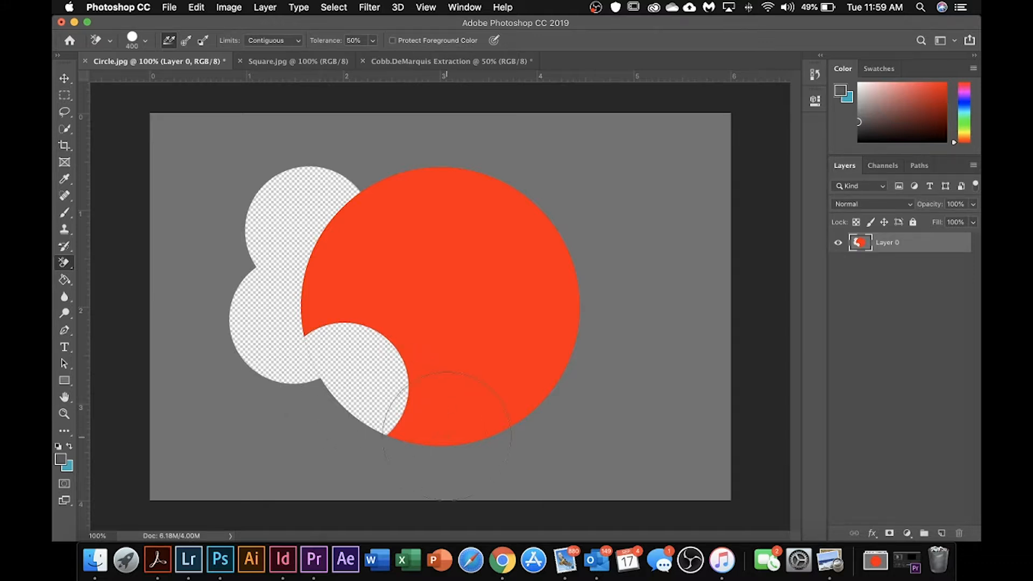
{"action": "left_click", "coordinate": [435, 427]}
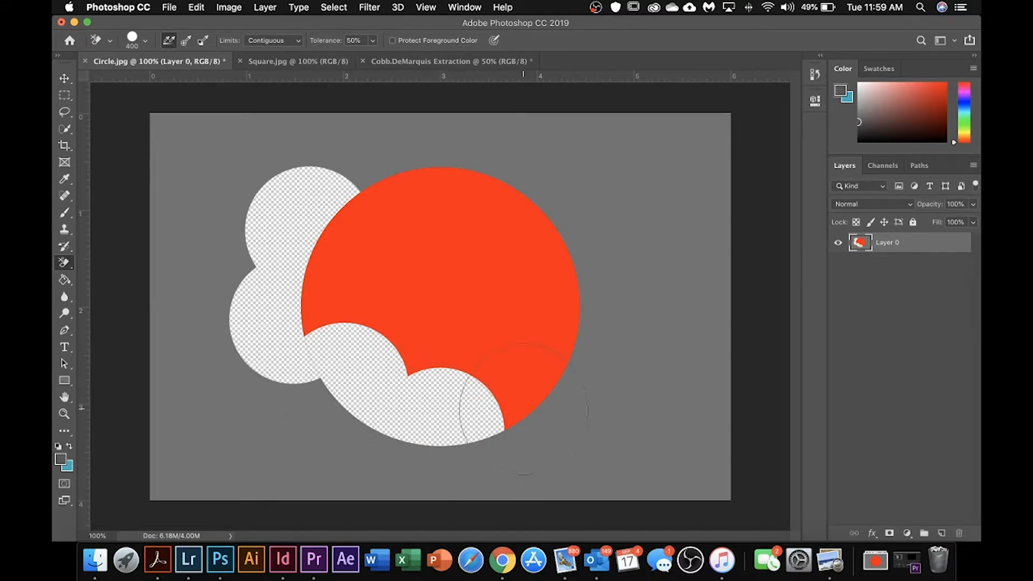
{"action": "left_click", "coordinate": [535, 430]}
{"action": "left_click", "coordinate": [597, 362]}
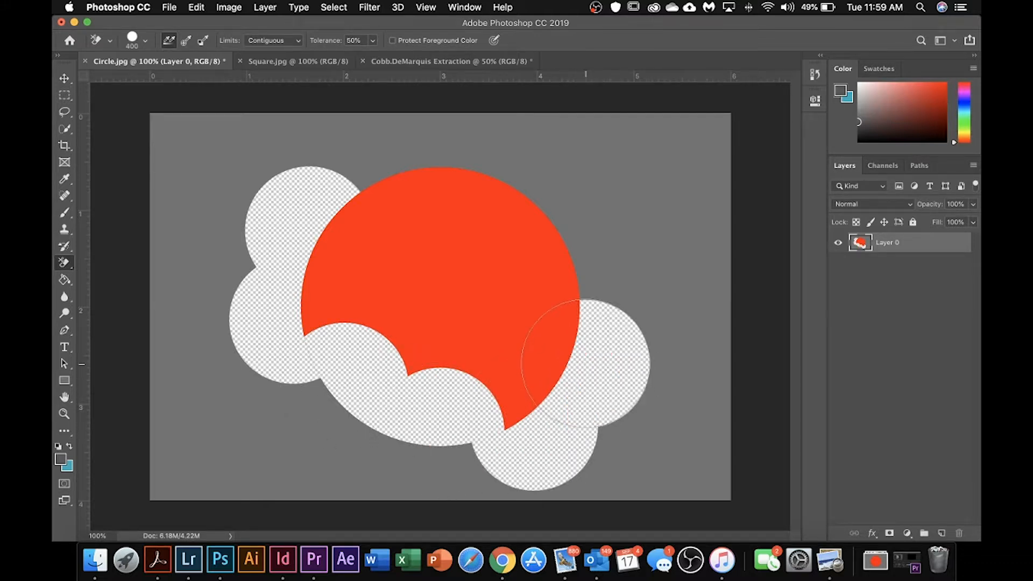
{"action": "left_click", "coordinate": [556, 273]}
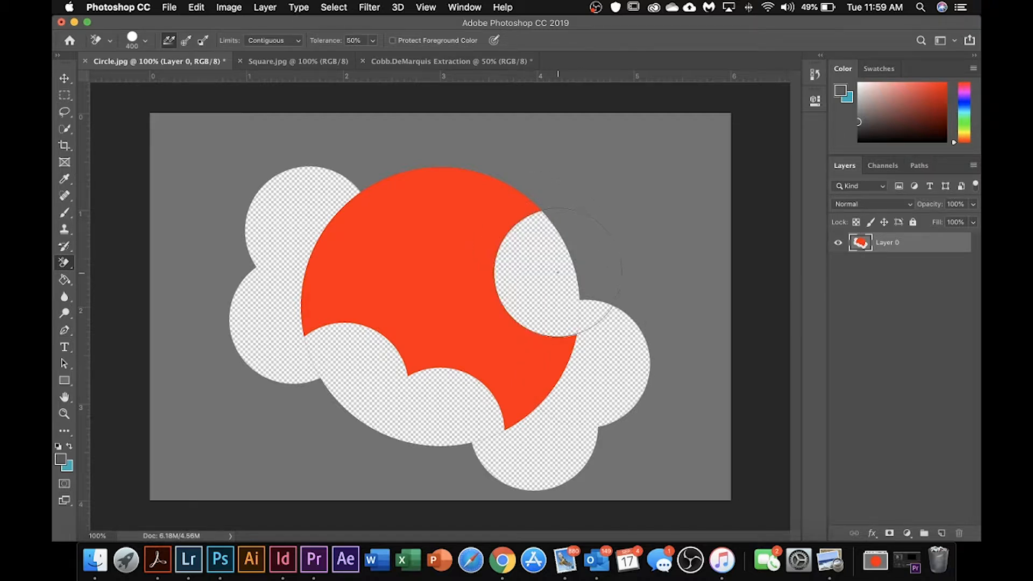
{"action": "left_click", "coordinate": [511, 204]}
{"action": "left_click", "coordinate": [436, 120]}
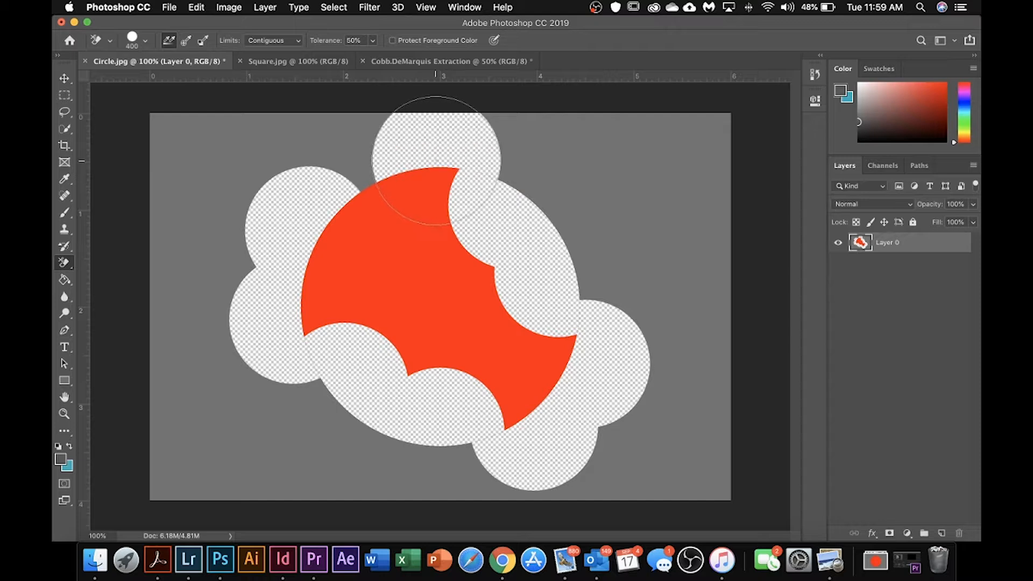
{"action": "left_click", "coordinate": [360, 171]}
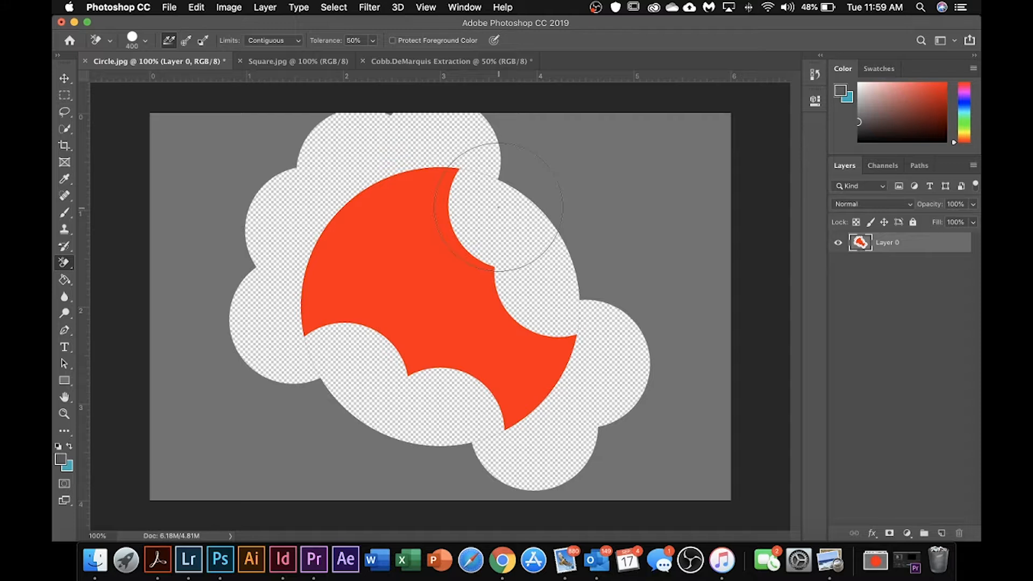
Step: Undo all the Background Eraser dabs around the red circle
{"action": "key", "text": "super+z"}
{"action": "key", "text": "super+z"}
{"action": "key", "text": "super+z"}
{"action": "key", "text": "super+z"}
{"action": "key", "text": "super+z"}
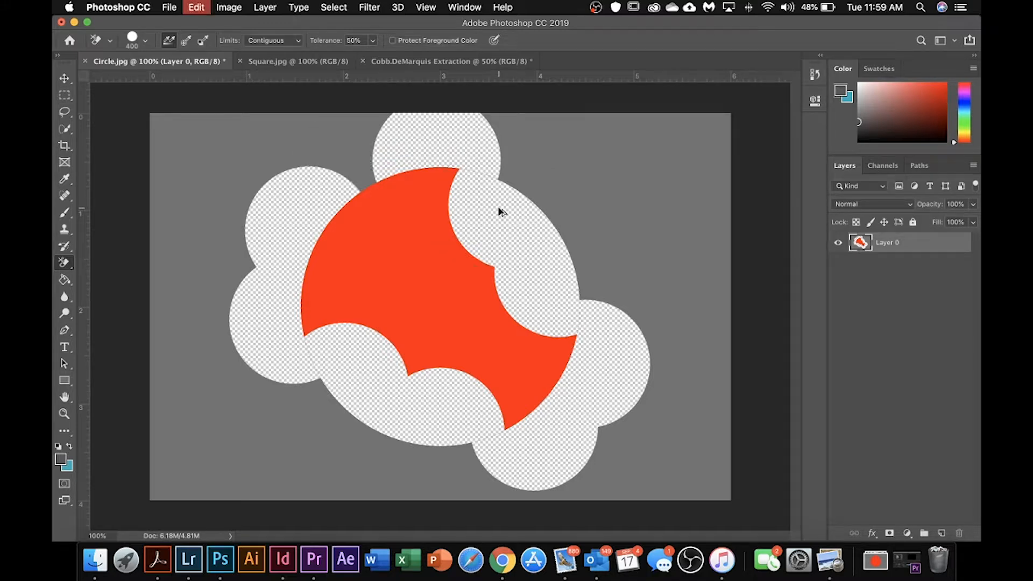
{"action": "key", "text": "super+z"}
{"action": "key", "text": "super+z"}
{"action": "key", "text": "super+z"}
{"action": "key", "text": "super+z"}
{"action": "key", "text": "super+z"}
{"action": "key", "text": "super+z"}
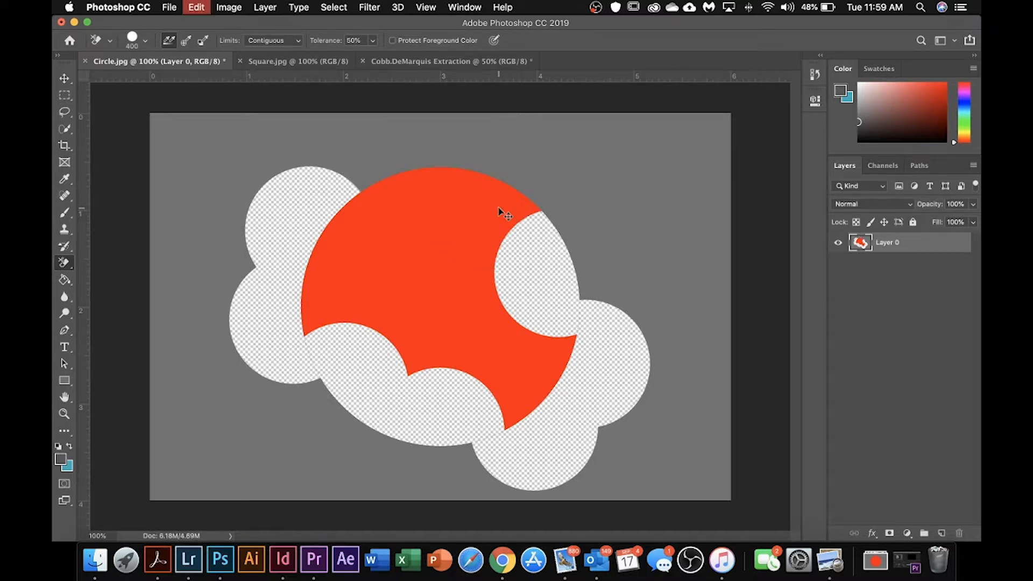
{"action": "key", "text": "super+z"}
{"action": "key", "text": "super+z"}
{"action": "key", "text": "super+z"}
{"action": "key", "text": "super+z"}
{"action": "key", "text": "super+z"}
{"action": "key", "text": "super+z"}
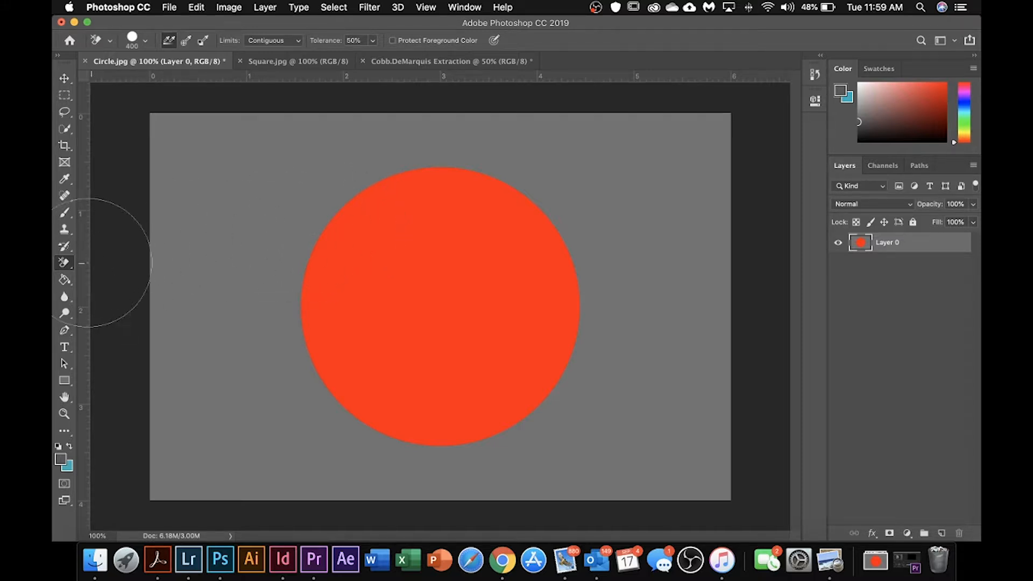
Step: Erase the whole gray background around the red circle at once with the Magic Eraser tool at tolerance 32
{"action": "right_click", "coordinate": [65, 266]}
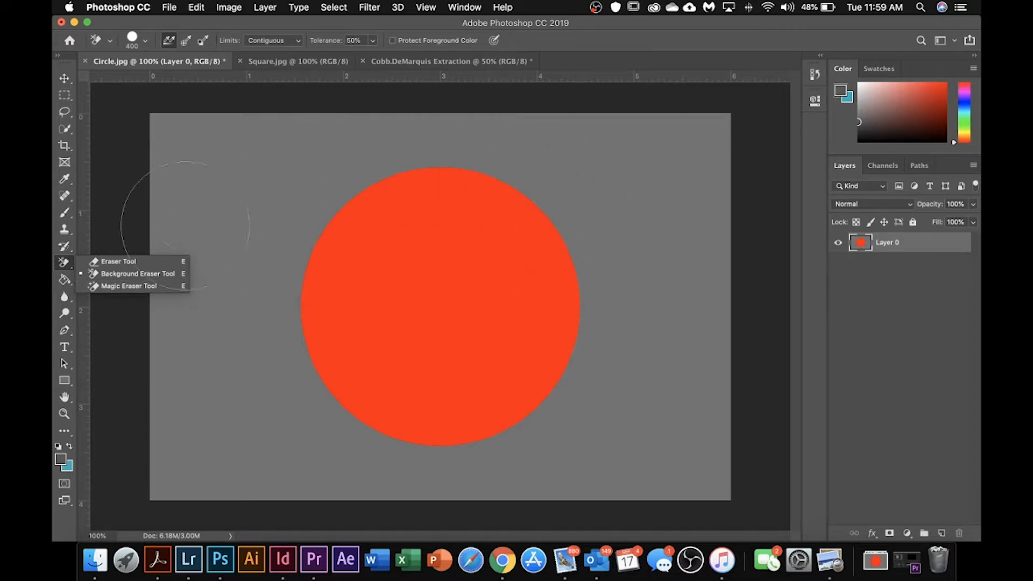
{"action": "left_click", "coordinate": [137, 286]}
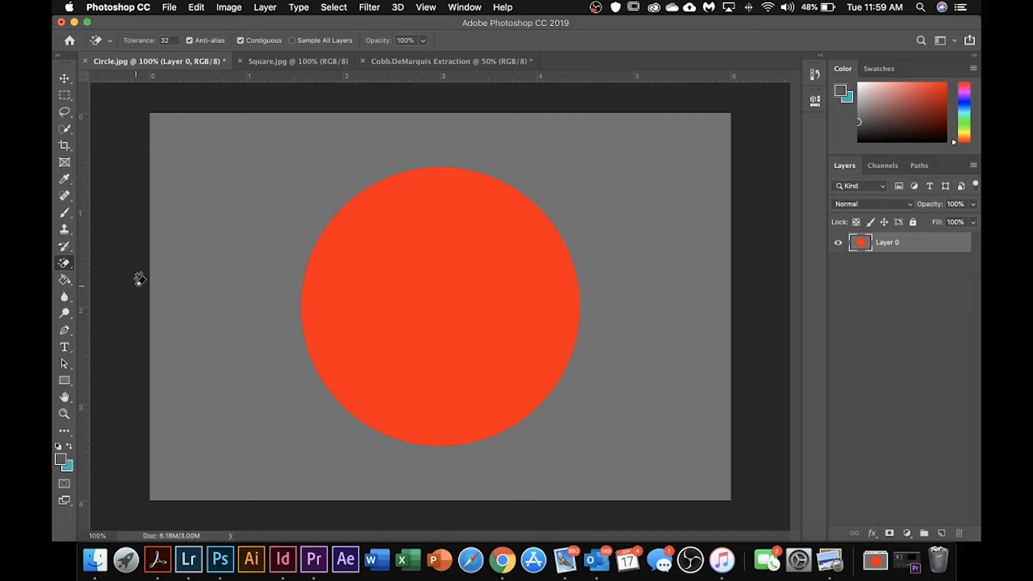
{"action": "left_click", "coordinate": [267, 175]}
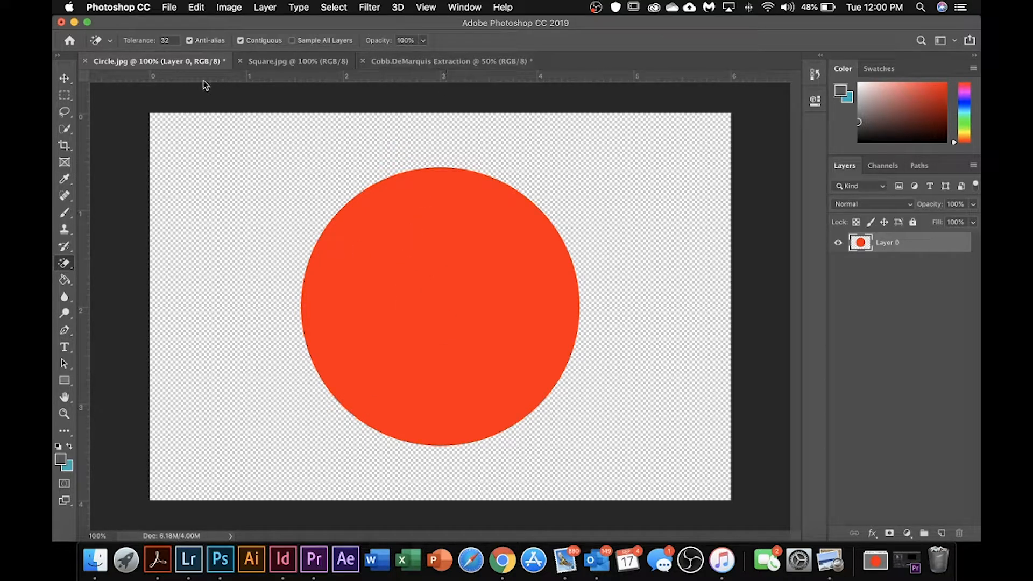
Step: Copy the extracted red circle from Circle.jpg into the gray Extraction document with the Move tool
{"action": "left_click", "coordinate": [64, 80]}
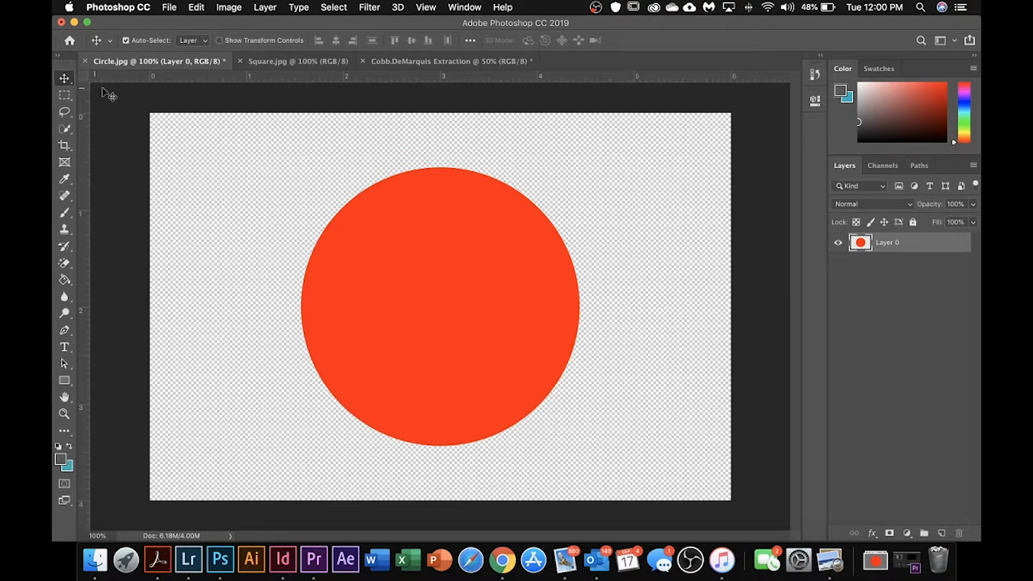
{"action": "left_click_drag", "start_coordinate": [453, 314], "coordinate": [411, 326]}
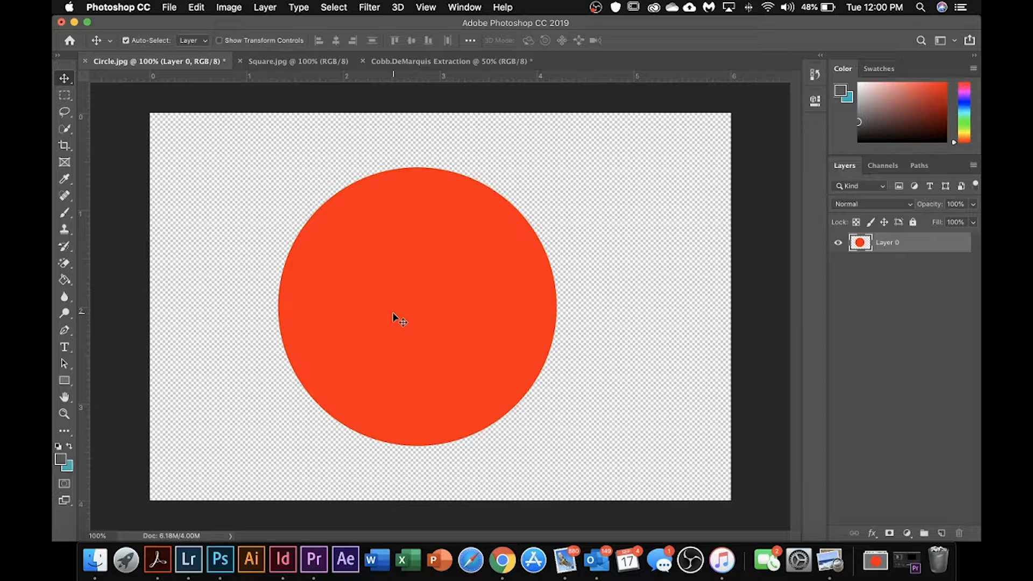
{"action": "mouse_move", "coordinate": [392, 313]}
{"action": "left_mouse_down"}
{"action": "mouse_move", "coordinate": [421, 193]}
{"action": "mouse_move", "coordinate": [434, 63]}
{"action": "mouse_move", "coordinate": [412, 308]}
{"action": "left_mouse_up"}
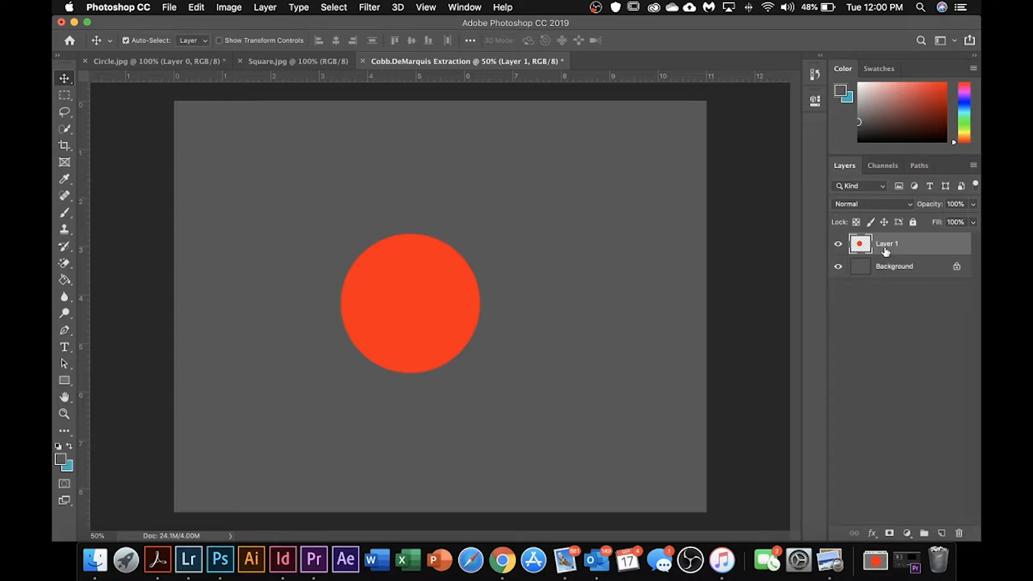
Step: Try distorting the circle with Free Transform to about 46% width and 102% height, and cancel the transform
{"action": "key", "text": "cmd+t"}
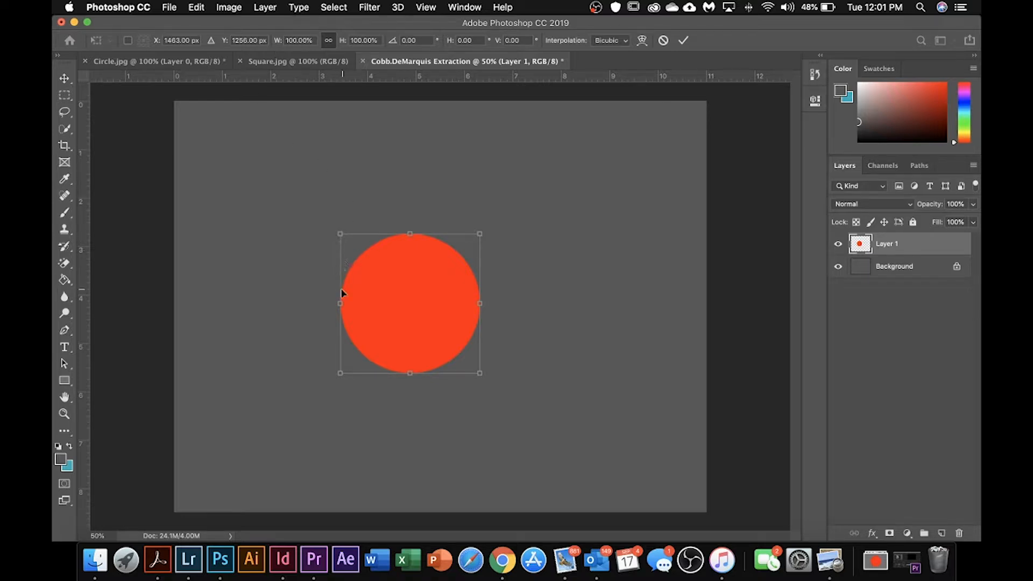
{"action": "left_click_drag", "start_coordinate": [341, 303], "coordinate": [415, 306]}
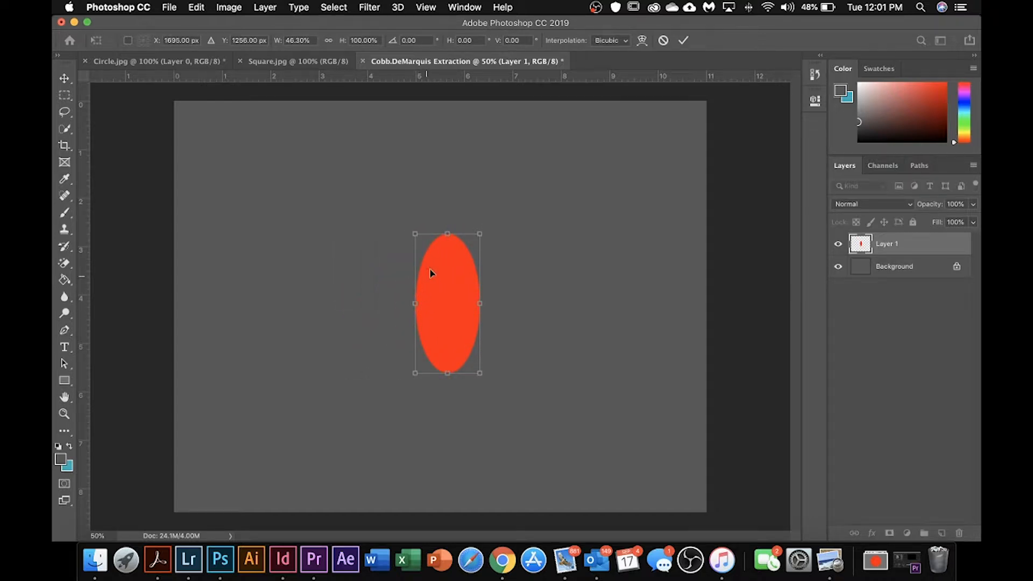
{"action": "mouse_move", "coordinate": [447, 234]}
{"action": "left_mouse_down"}
{"action": "mouse_move", "coordinate": [452, 302]}
{"action": "mouse_move", "coordinate": [453, 231]}
{"action": "left_mouse_up"}
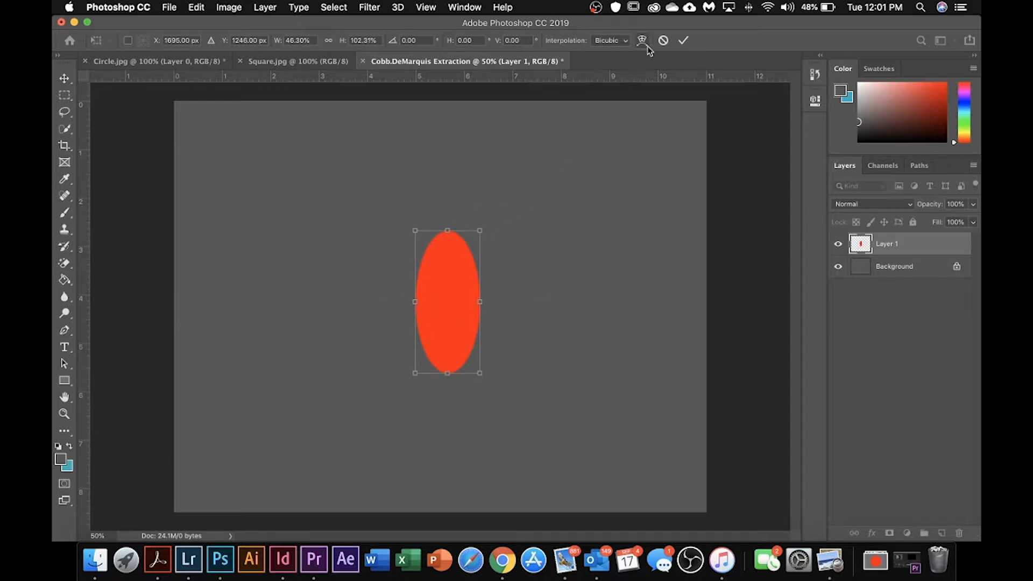
{"action": "left_click", "coordinate": [662, 41]}
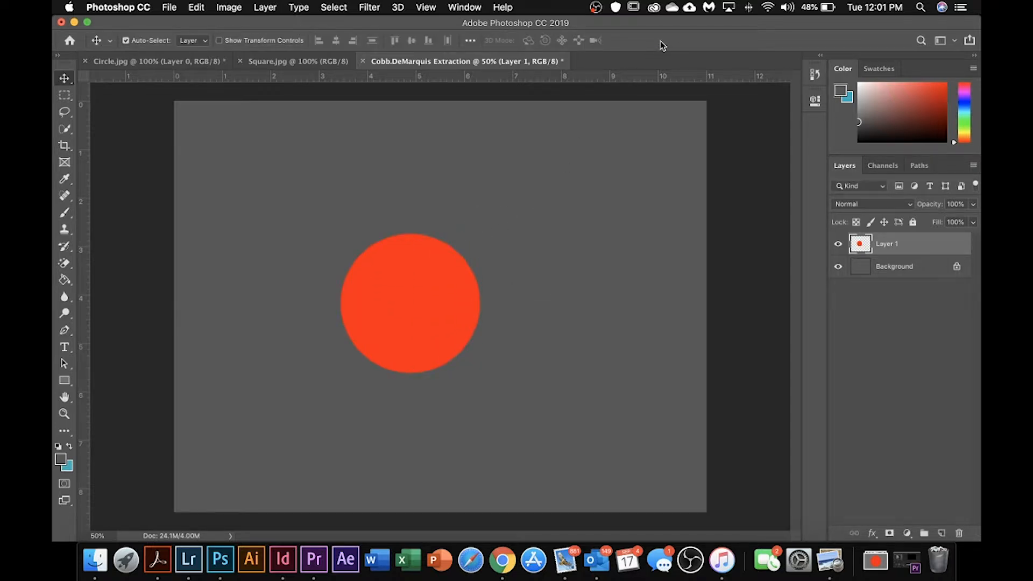
Step: Scale the circle proportionally to about 111% and move it into the upper-left corner of the gray canvas
{"action": "key", "text": "super+t"}
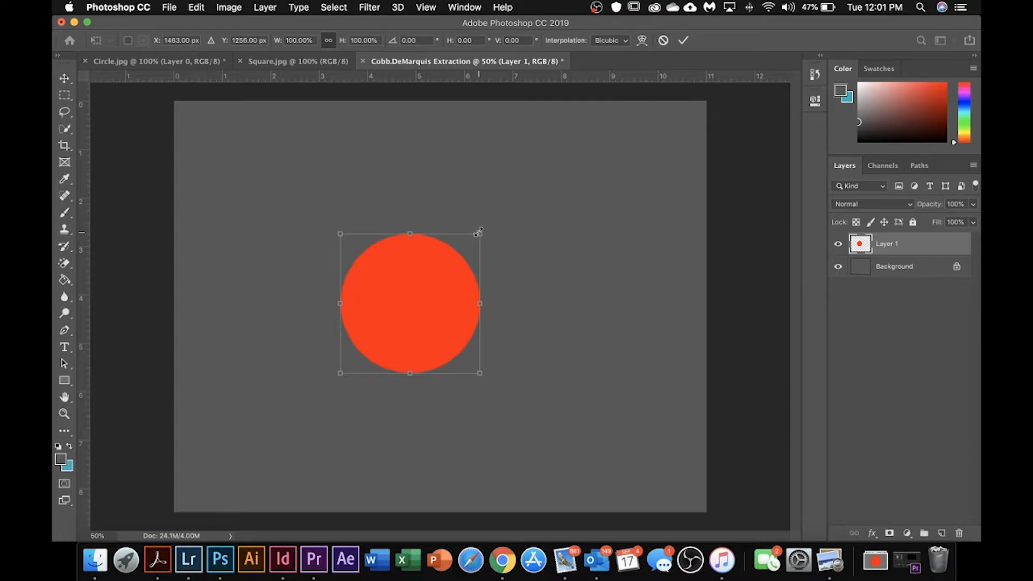
{"action": "left_click_drag", "start_coordinate": [479, 233], "coordinate": [523, 246]}
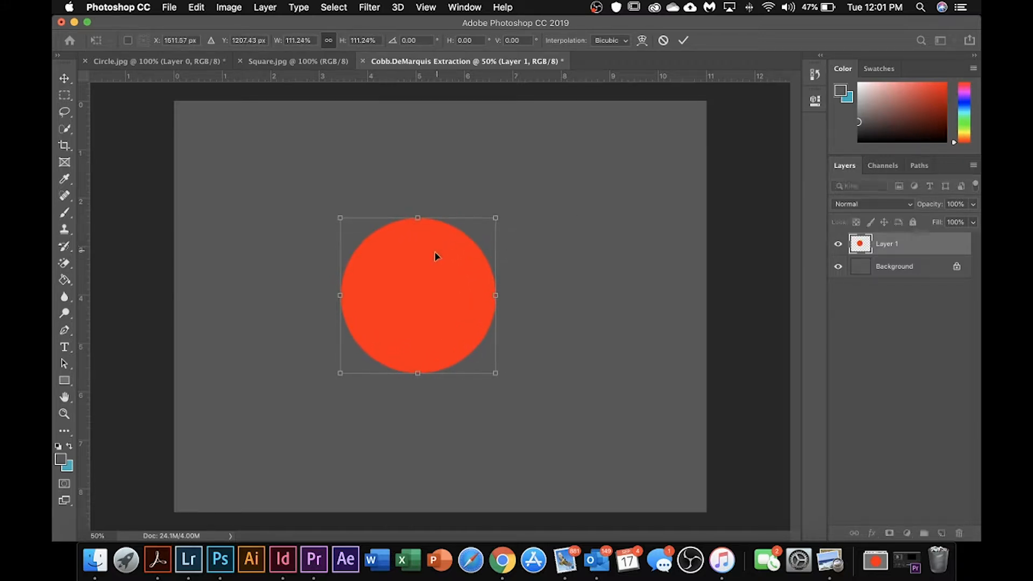
{"action": "left_click", "coordinate": [684, 42]}
{"action": "left_click_drag", "start_coordinate": [425, 300], "coordinate": [295, 211]}
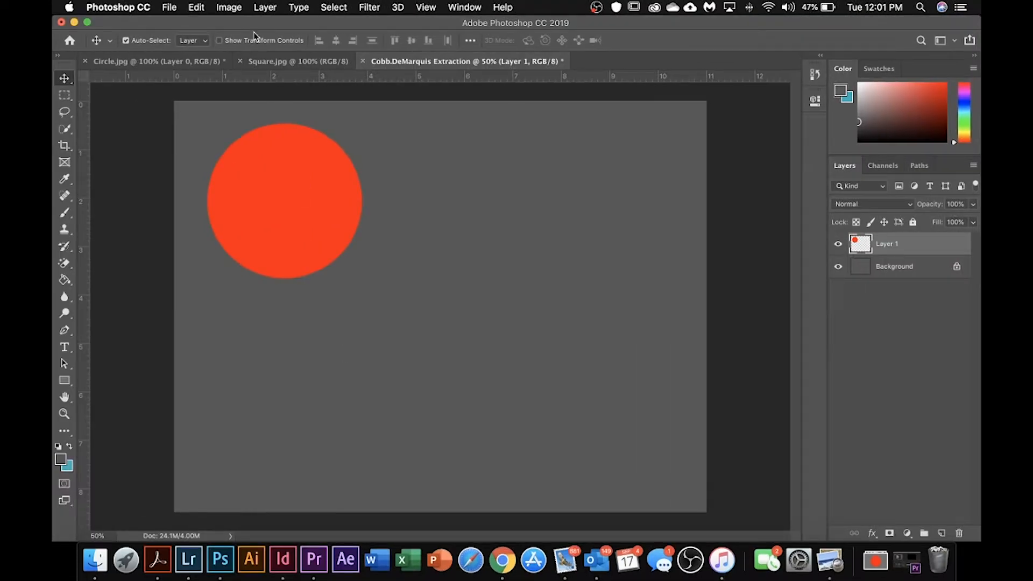
Step: Open drake9.jpg from the Downloads folder and unlock its Background layer
{"action": "left_click", "coordinate": [170, 8]}
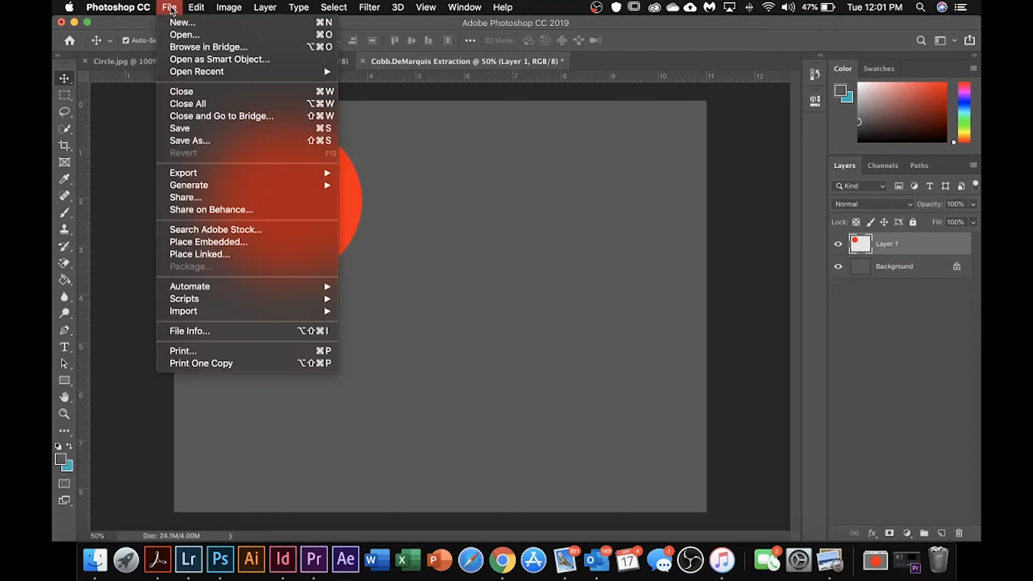
{"action": "left_click", "coordinate": [185, 34]}
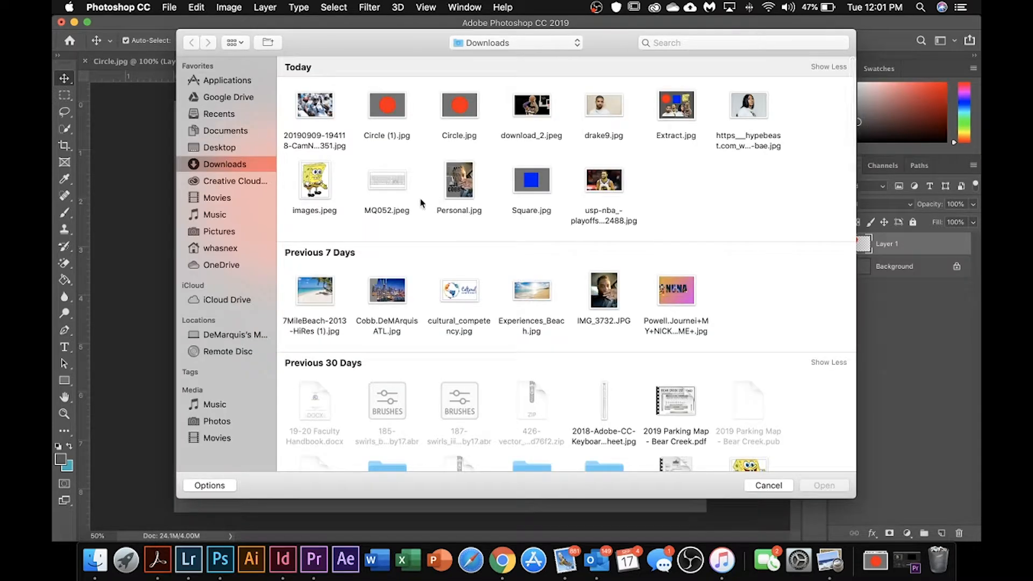
{"action": "left_click", "coordinate": [616, 113]}
{"action": "left_click", "coordinate": [807, 486]}
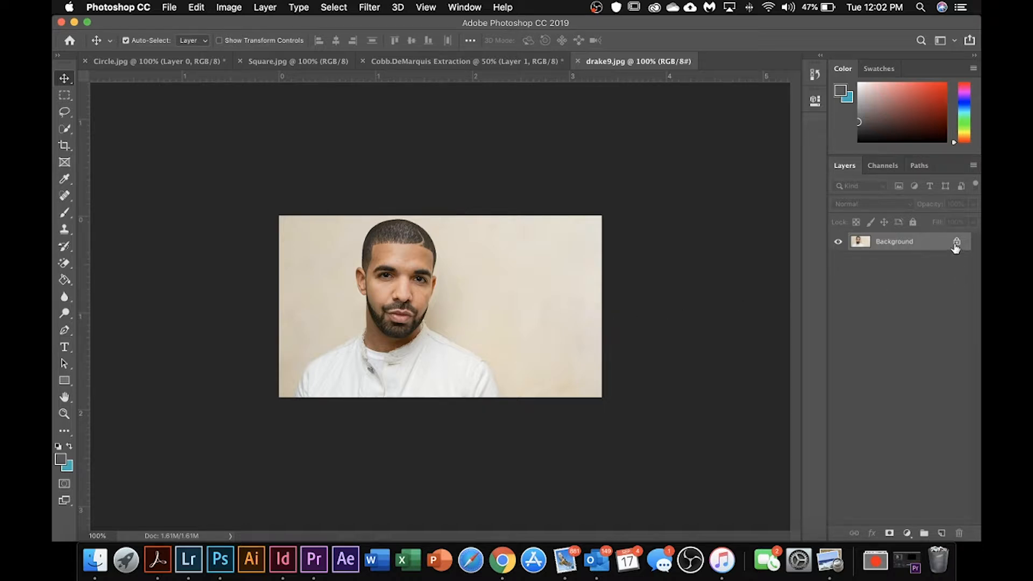
{"action": "left_click", "coordinate": [956, 243]}
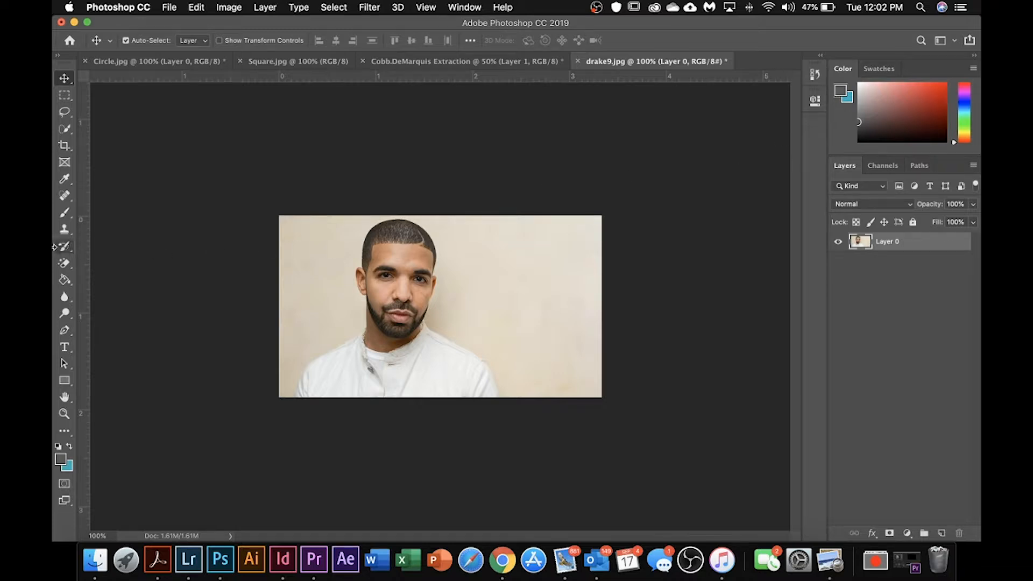
Step: Try erasing the beige wall above the man's shoulder with the Background Eraser tool, and undo it
{"action": "left_click", "coordinate": [67, 267]}
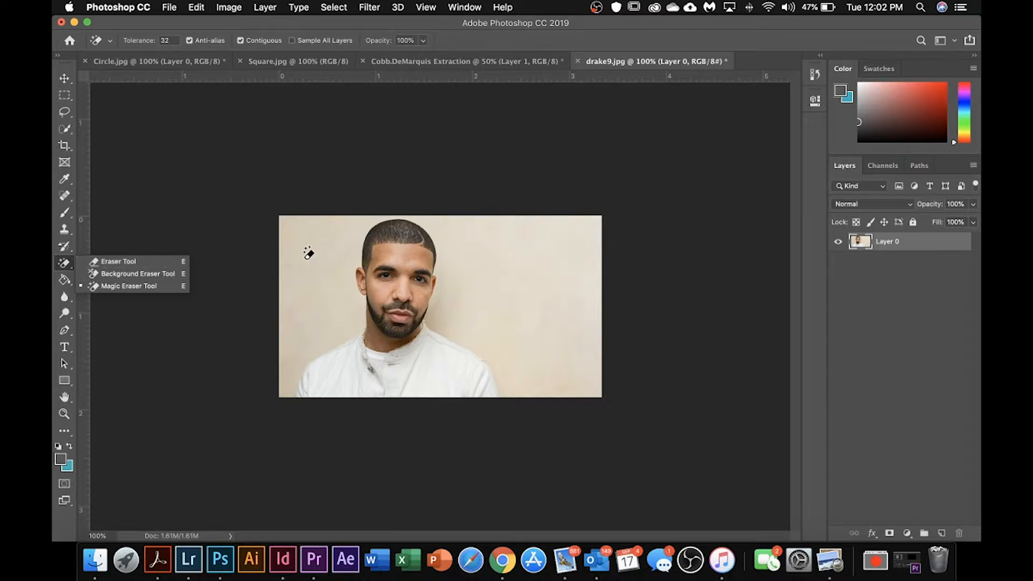
{"action": "left_click", "coordinate": [137, 274]}
{"action": "left_click", "coordinate": [469, 345]}
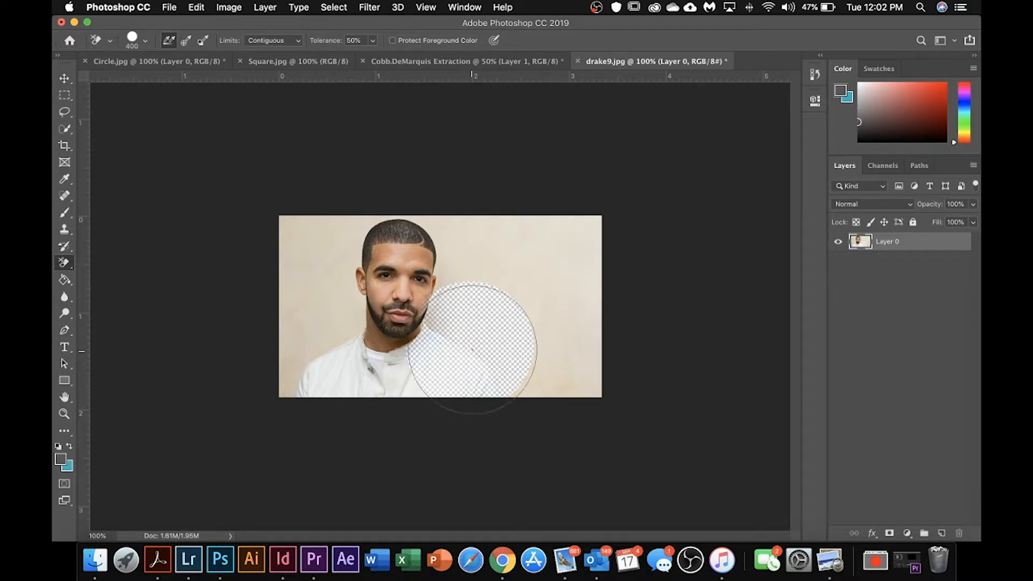
{"action": "key", "text": "super+z"}
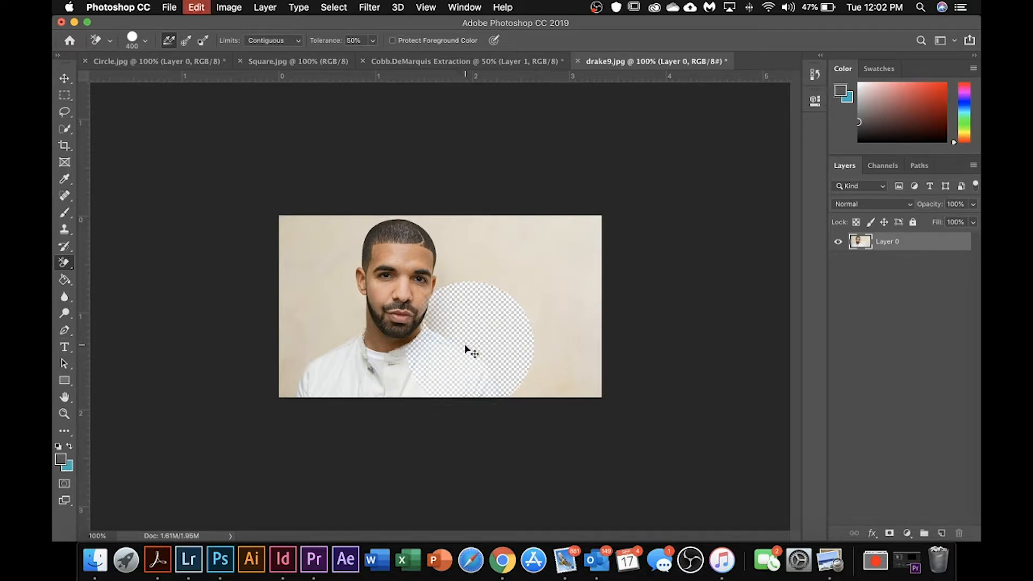
Step: Try removing the portrait's beige wall with the Magic Eraser tool at tolerance 32, and undo it
{"action": "left_click", "coordinate": [65, 264]}
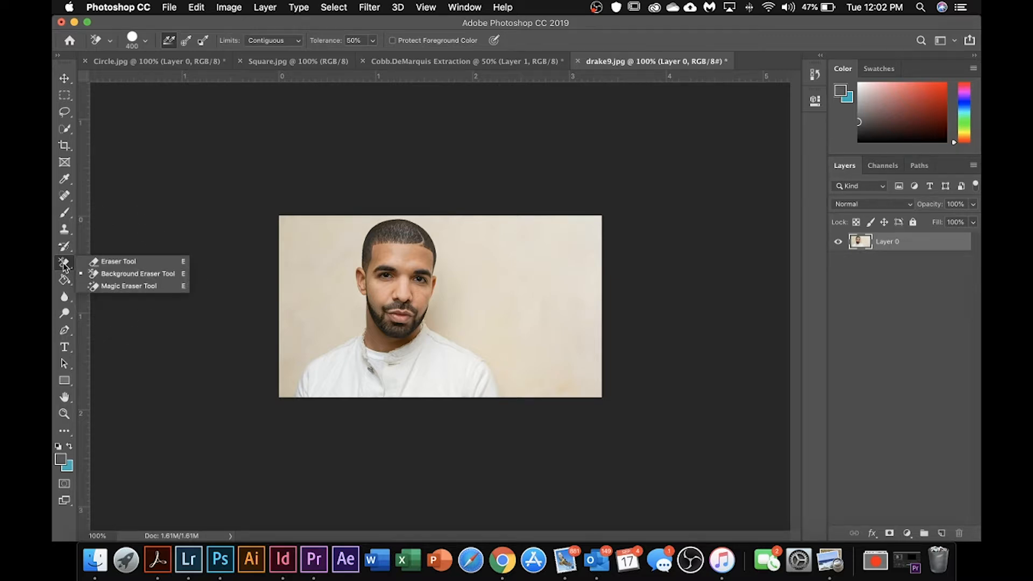
{"action": "left_click", "coordinate": [104, 287]}
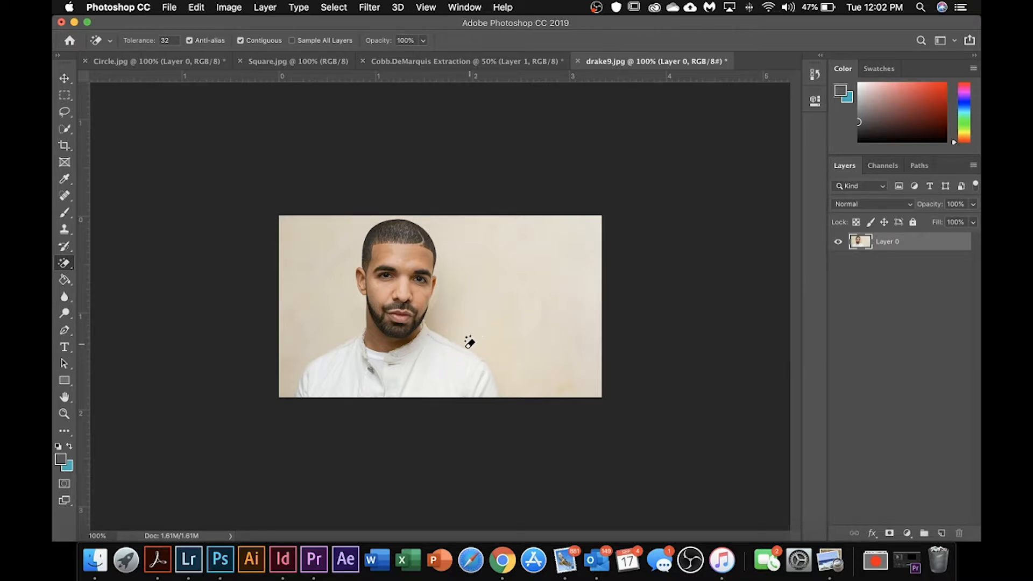
{"action": "left_click", "coordinate": [484, 329]}
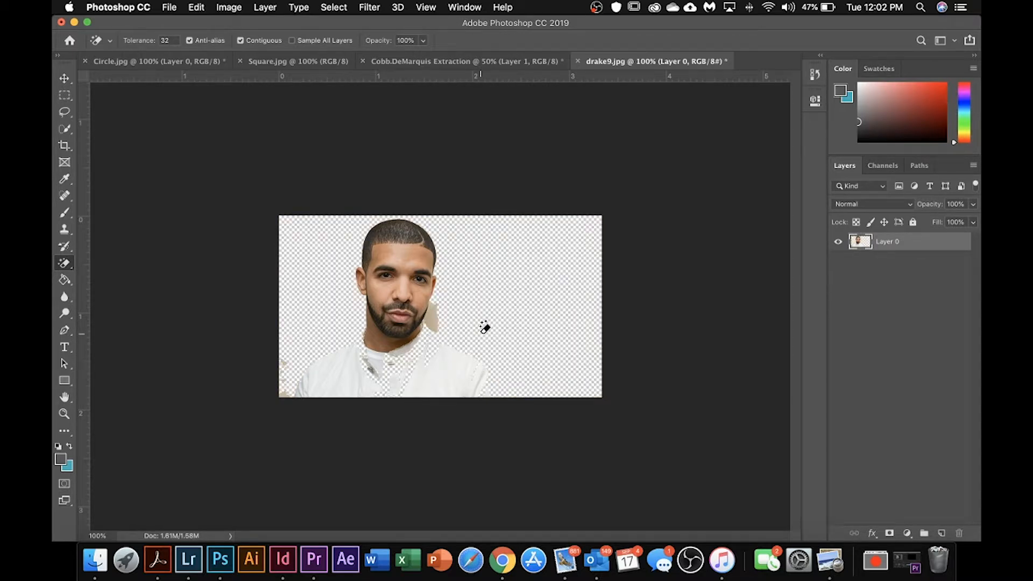
{"action": "key", "text": "super+z"}
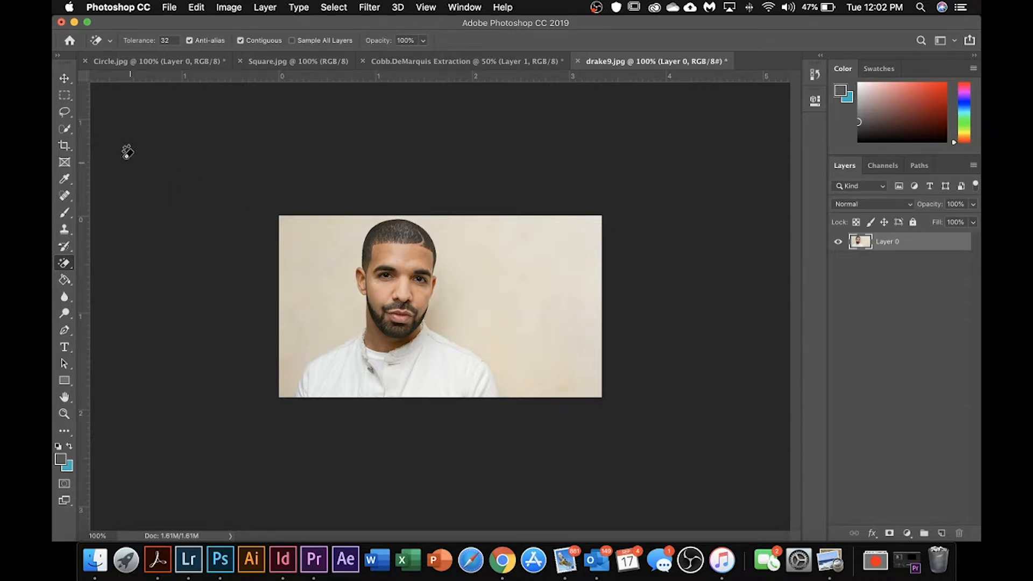
Step: Activate the Quick Selection tool for the portrait and set its brush size to 125
{"action": "left_click", "coordinate": [64, 134]}
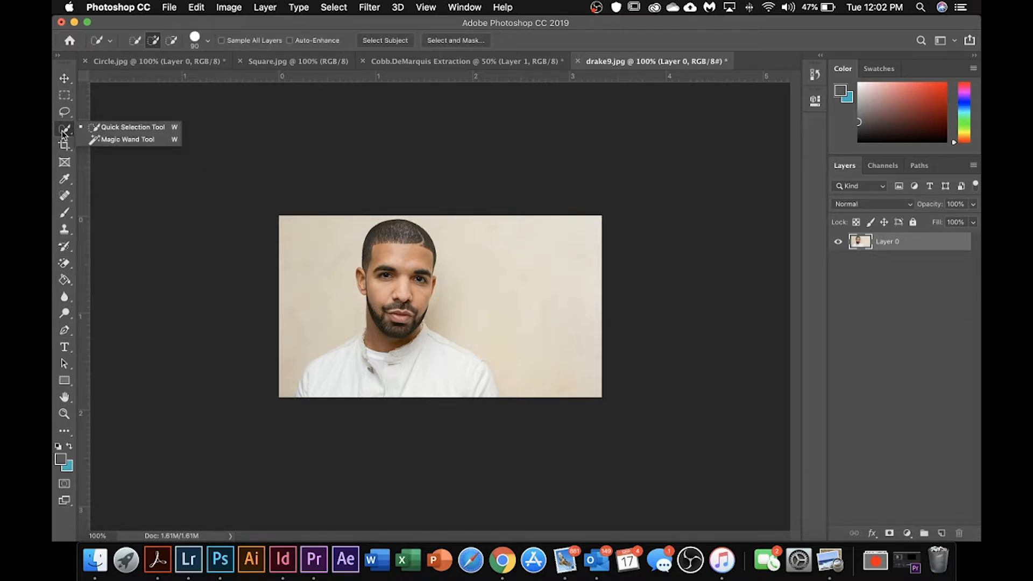
{"action": "left_click", "coordinate": [113, 129]}
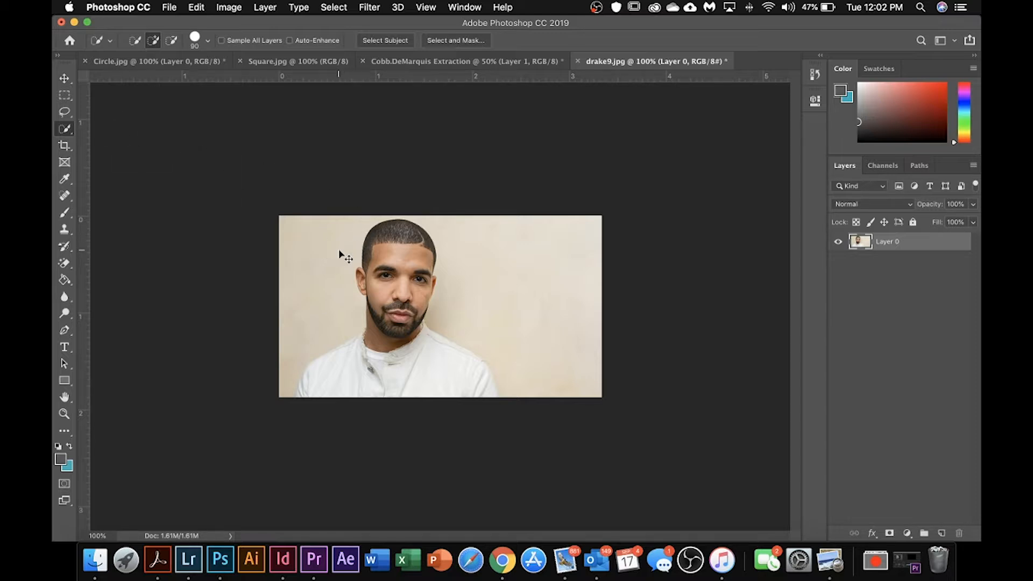
{"action": "key", "text": "super+equal"}
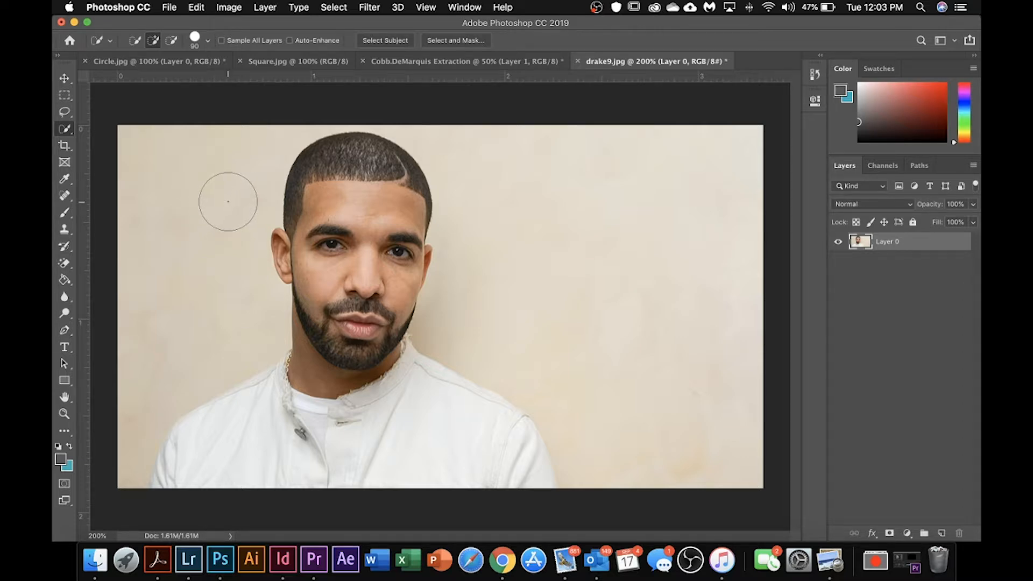
{"action": "key", "text": "bracketleft"}
{"action": "key", "text": "bracketleft"}
{"action": "key", "text": "bracketleft"}
{"action": "key", "text": "bracketleft"}
{"action": "key", "text": "bracketleft"}
{"action": "key", "text": "bracketright"}
{"action": "key", "text": "bracketright"}
{"action": "key", "text": "bracketright"}
{"action": "key", "text": "bracketright"}
{"action": "key", "text": "bracketright"}
{"action": "key", "text": "bracketright"}
{"action": "key", "text": "bracketright"}
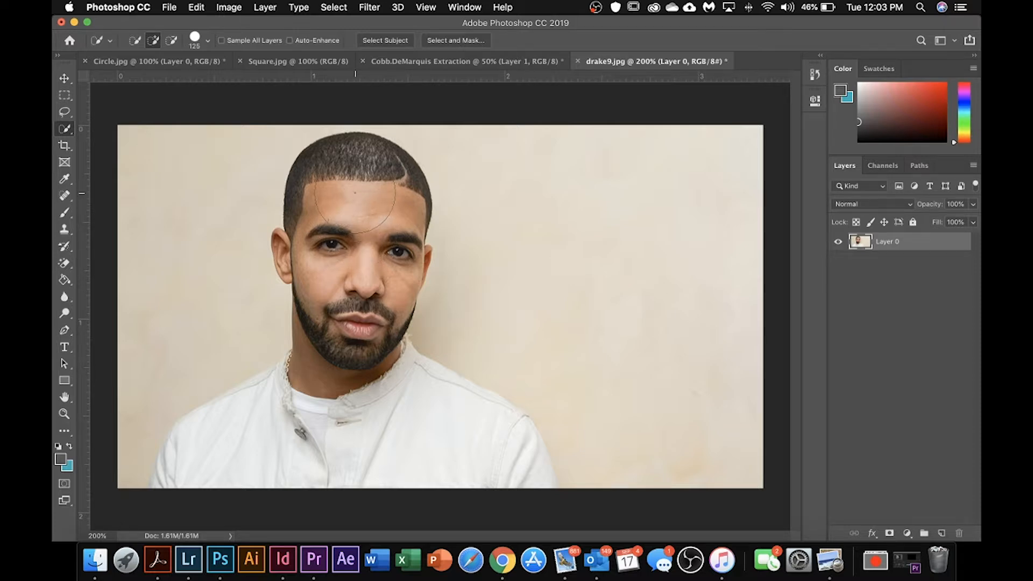
Step: Try selecting the man's forehead and hair with Quick Selection strokes, and clear the selection each time
{"action": "mouse_move", "coordinate": [355, 192]}
{"action": "left_mouse_down"}
{"action": "mouse_move", "coordinate": [344, 183]}
{"action": "mouse_move", "coordinate": [377, 172]}
{"action": "mouse_move", "coordinate": [322, 196]}
{"action": "left_mouse_up"}
{"action": "key", "text": "super+d"}
{"action": "left_click_drag", "start_coordinate": [320, 170], "coordinate": [304, 157]}
{"action": "key", "text": "super+d"}
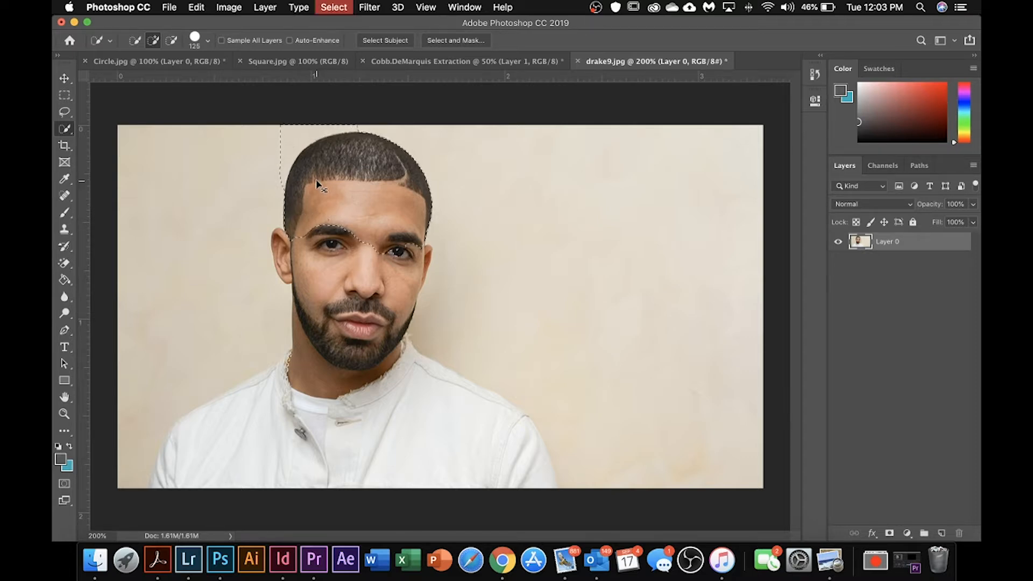
Step: Quick-select the man's head and neck along with the jacket half beyond the button opening
{"action": "left_click", "coordinate": [358, 181]}
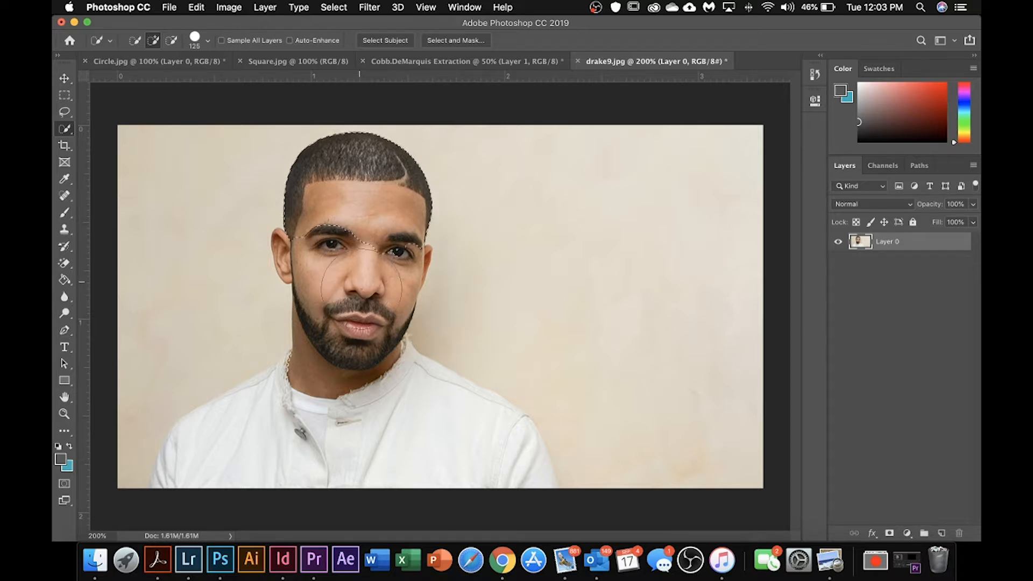
{"action": "left_click", "coordinate": [347, 299]}
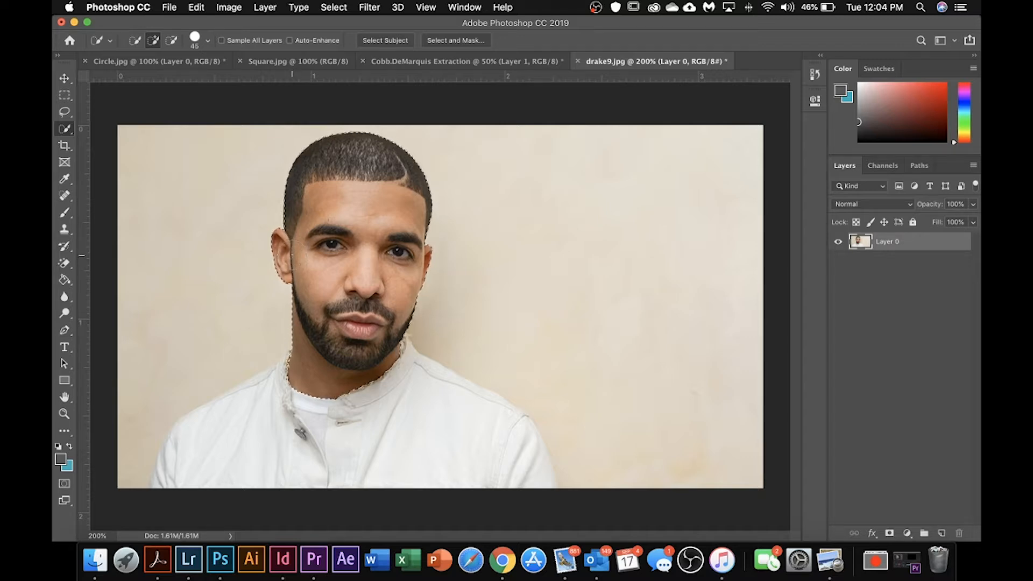
{"action": "key", "text": "super+equal"}
{"action": "key", "text": "super+equal"}
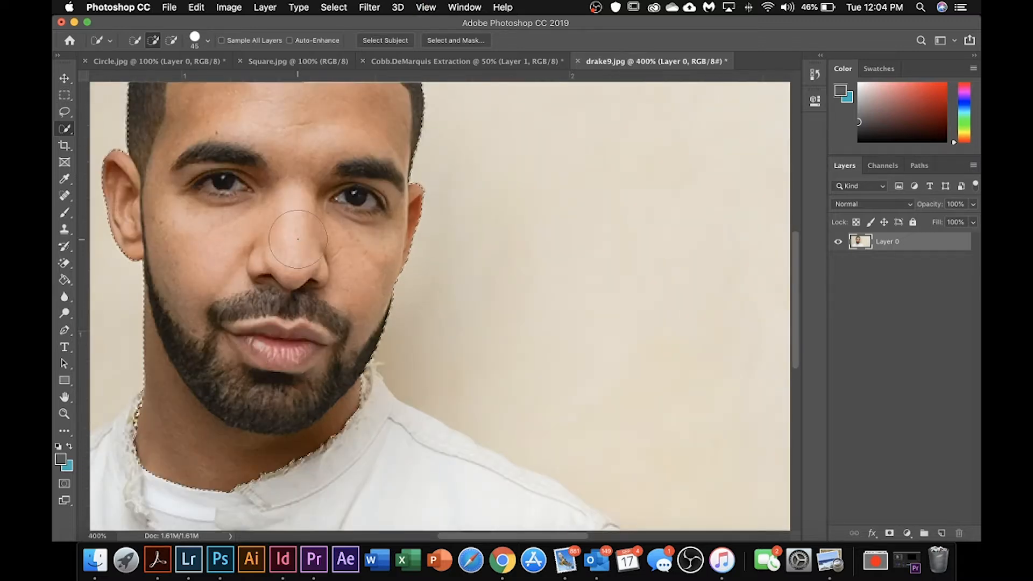
{"action": "left_click_drag", "start_coordinate": [279, 230], "coordinate": [625, 248]}
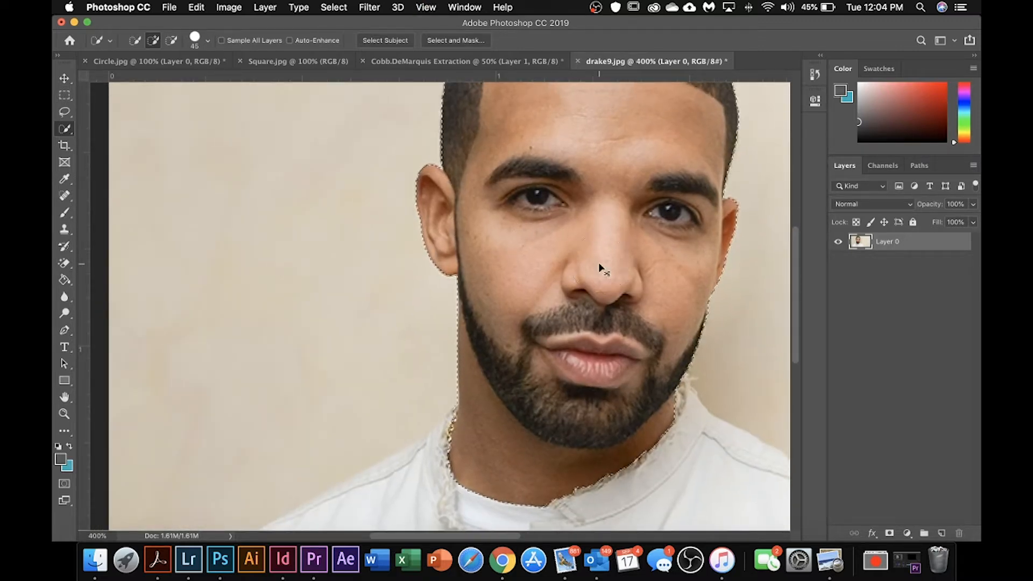
Step: Add the remaining unselected half of the white jacket to the selection, out to the shoulder edge, with brush size 45
{"action": "key", "text": "super+0"}
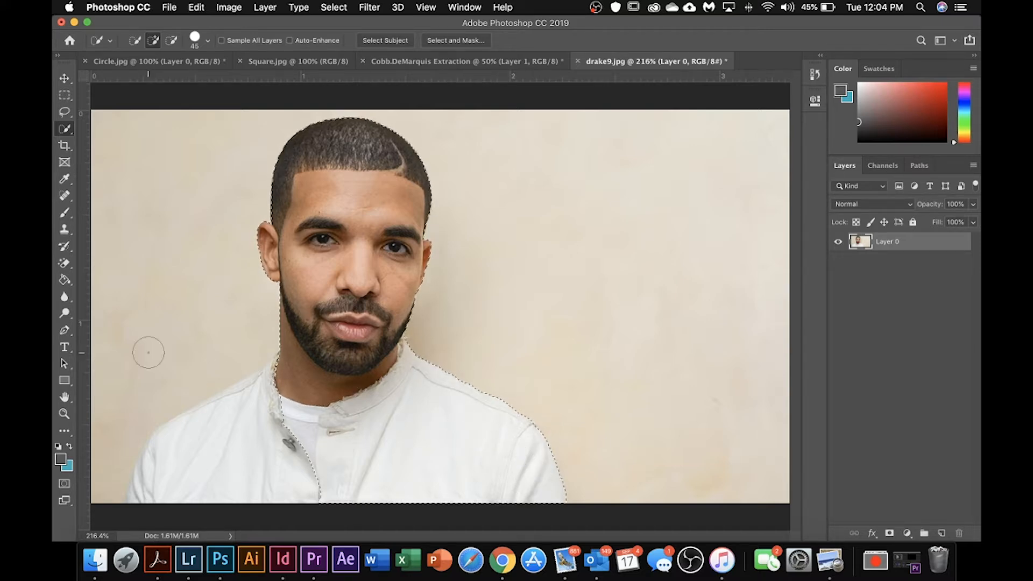
{"action": "left_click", "coordinate": [272, 456]}
{"action": "mouse_move", "coordinate": [271, 457]}
{"action": "left_mouse_down"}
{"action": "mouse_move", "coordinate": [239, 421]}
{"action": "mouse_move", "coordinate": [244, 407]}
{"action": "mouse_move", "coordinate": [137, 494]}
{"action": "left_mouse_up"}
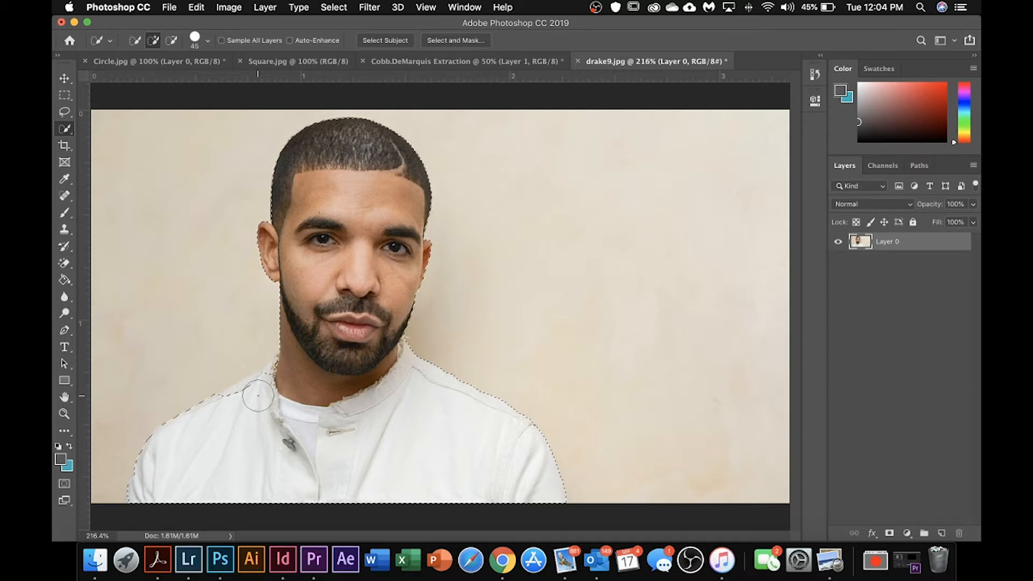
{"action": "left_click_drag", "start_coordinate": [259, 394], "coordinate": [253, 395]}
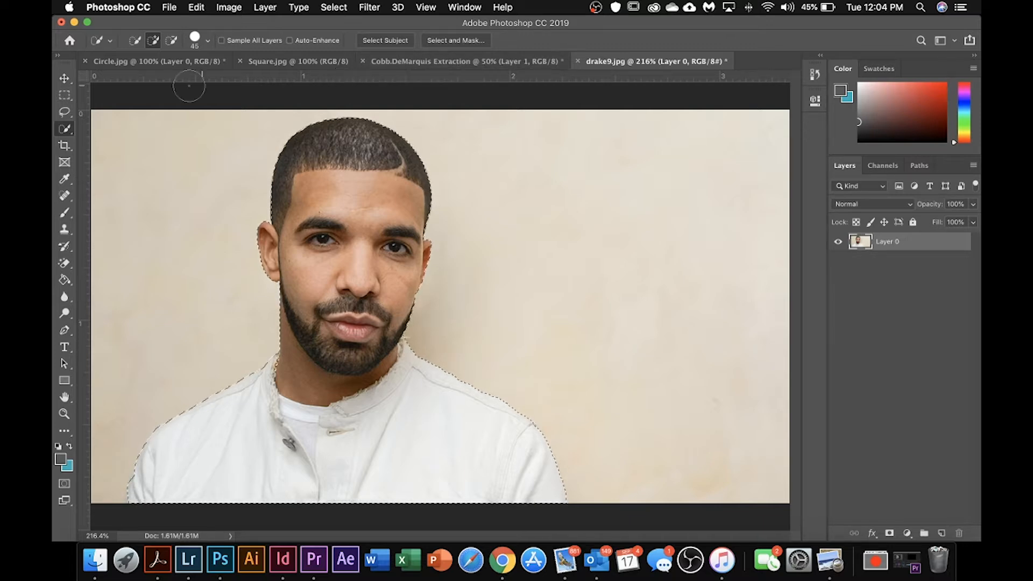
Step: Move the selected man from drake9.jpg into the middle of the gray Extraction document
{"action": "key", "text": "v"}
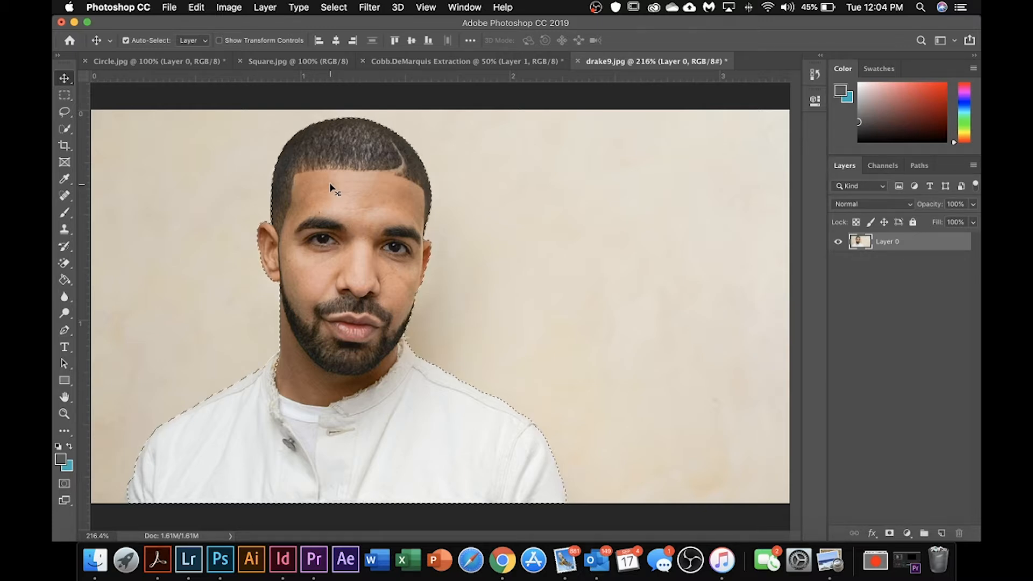
{"action": "left_click_drag", "start_coordinate": [330, 188], "coordinate": [439, 64]}
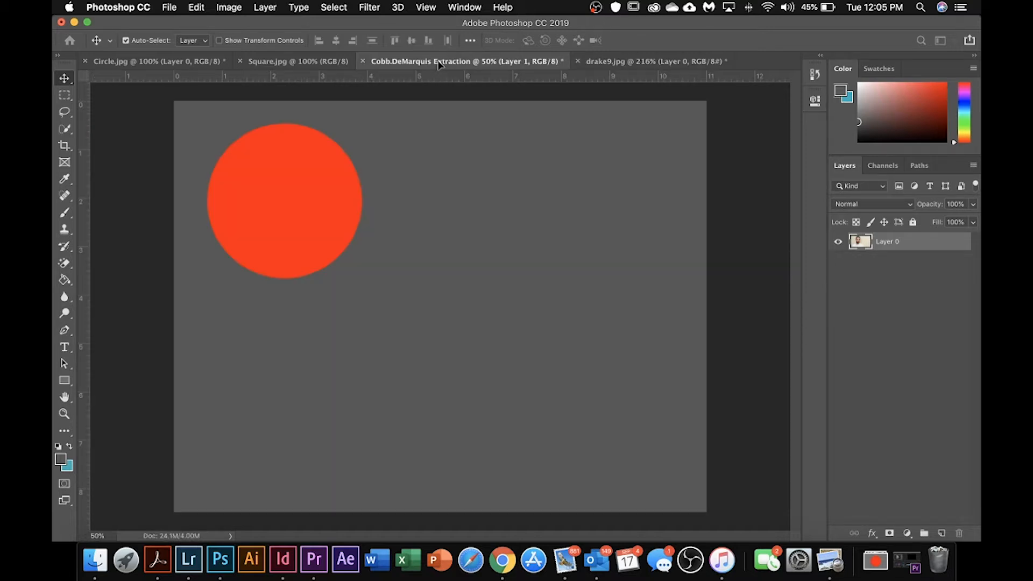
{"action": "left_click_drag", "start_coordinate": [437, 281], "coordinate": [439, 280]}
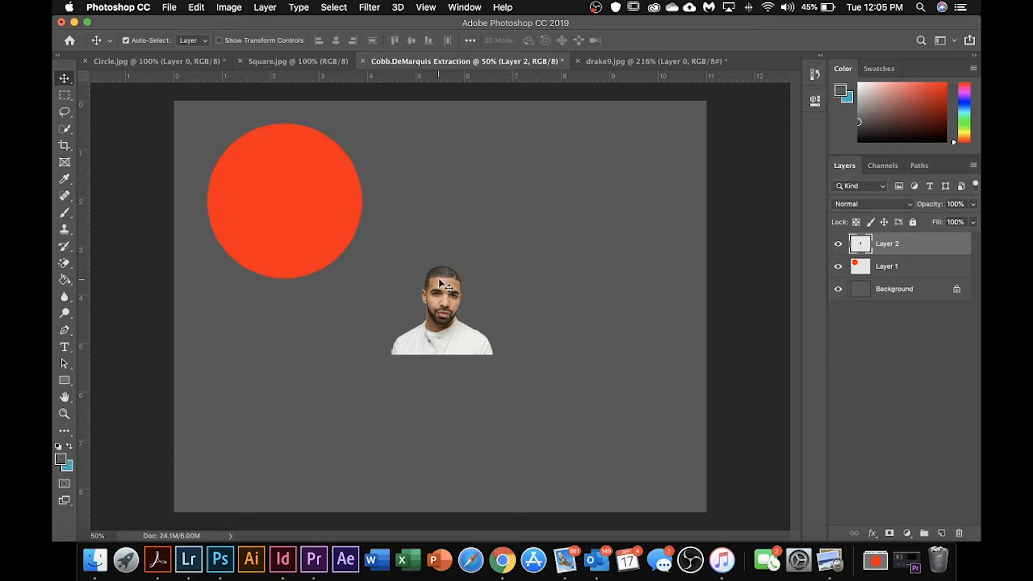
Step: Scale the extracted man proportionally to about 194% and place him below the red circle on the gray canvas
{"action": "key", "text": "ctrl+t"}
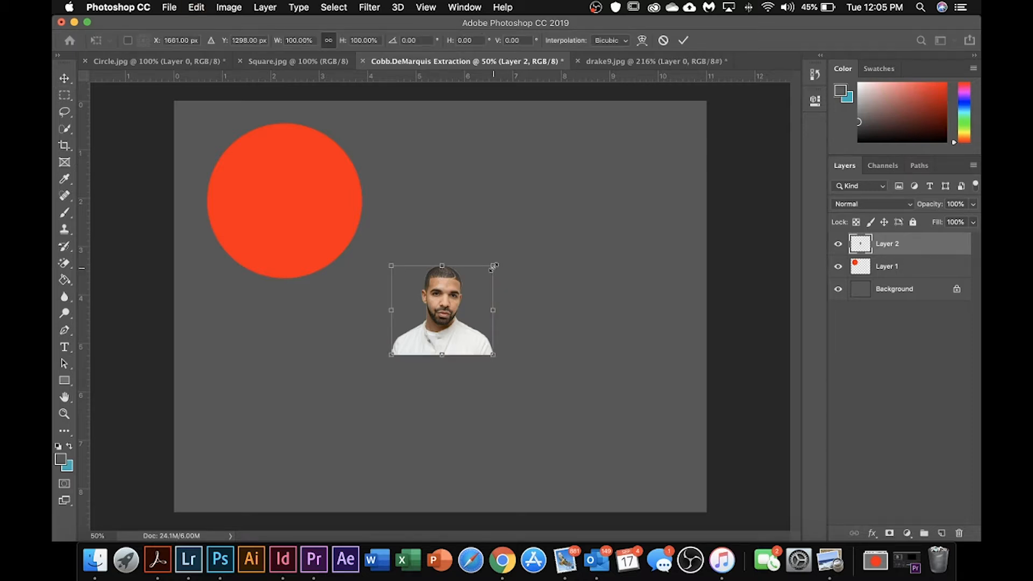
{"action": "left_click_drag", "start_coordinate": [493, 266], "coordinate": [602, 199]}
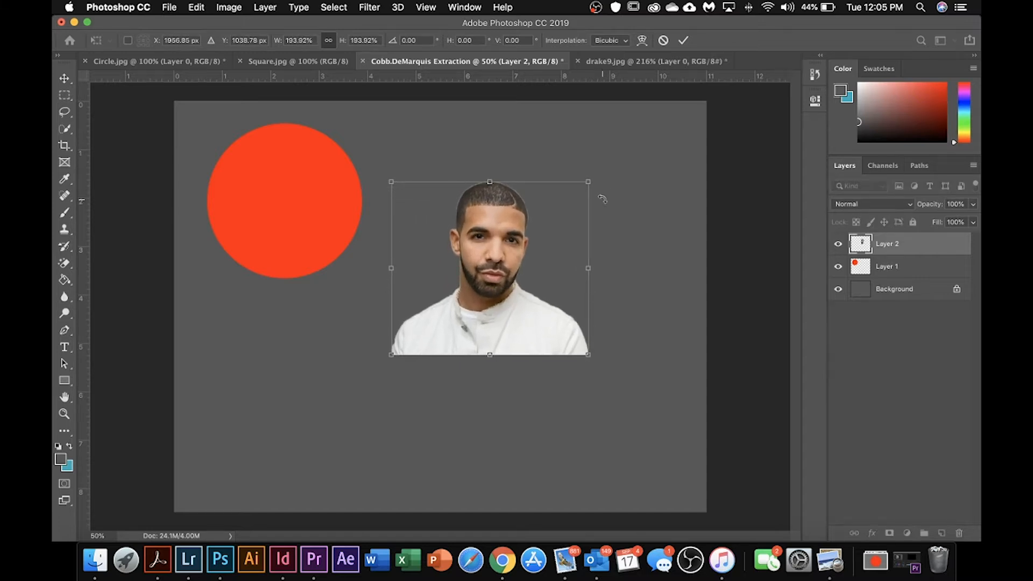
{"action": "left_click", "coordinate": [683, 40]}
{"action": "left_click_drag", "start_coordinate": [484, 244], "coordinate": [308, 368]}
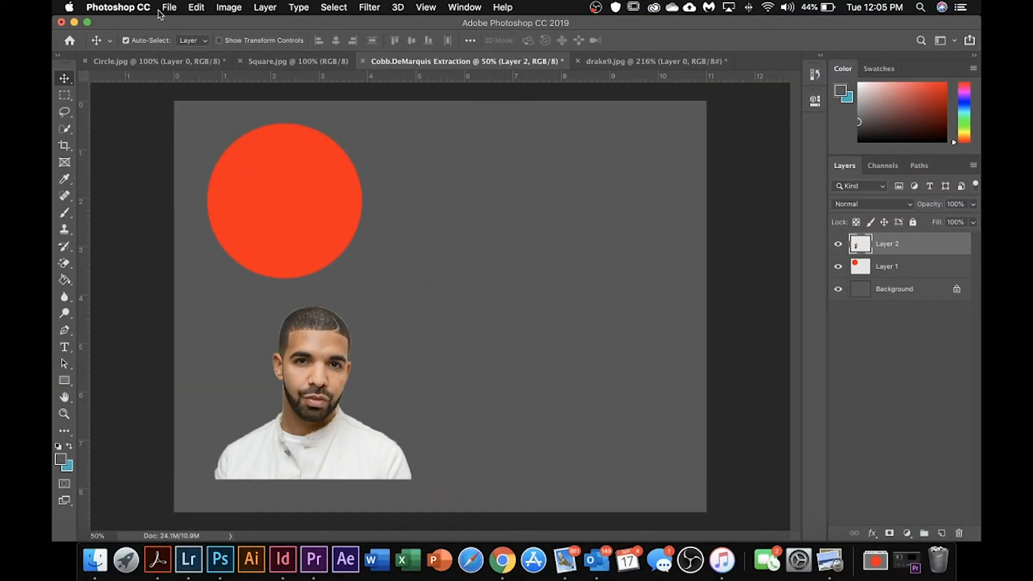
Step: Open download_2.jpeg from the Downloads folder and unlock its Background layer
{"action": "left_click", "coordinate": [169, 8]}
{"action": "left_click", "coordinate": [186, 35]}
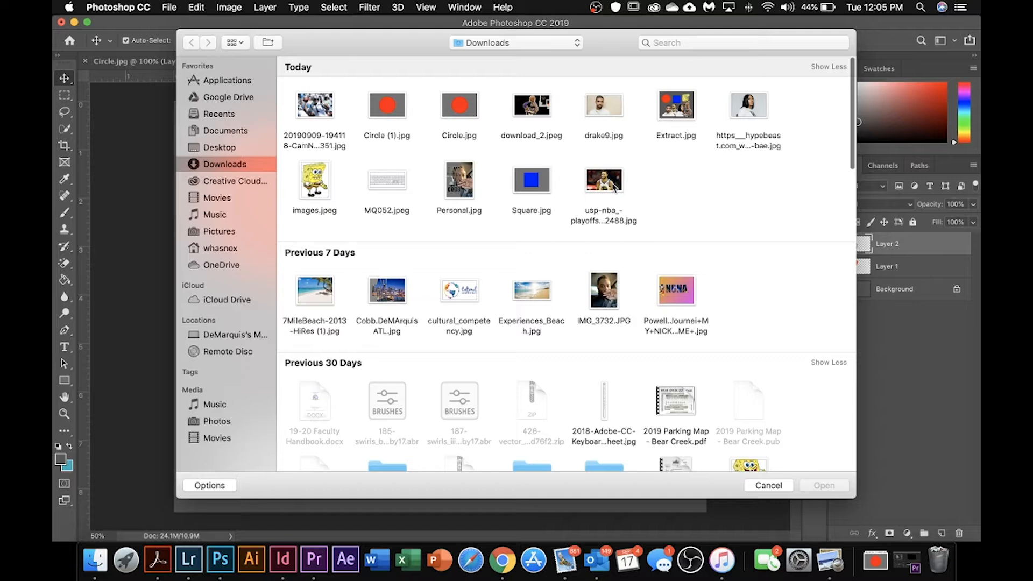
{"action": "left_click", "coordinate": [547, 110]}
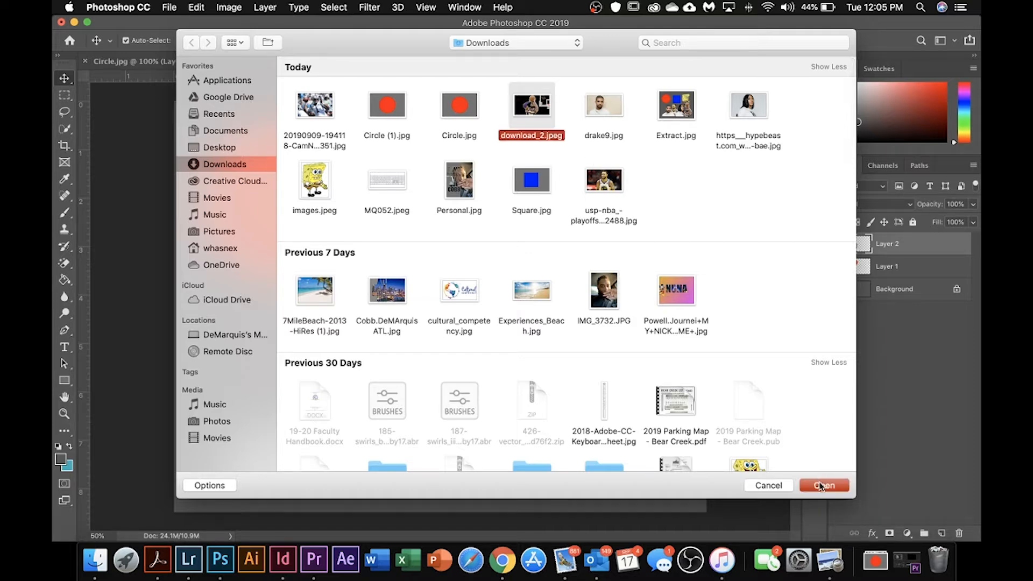
{"action": "left_click", "coordinate": [822, 484]}
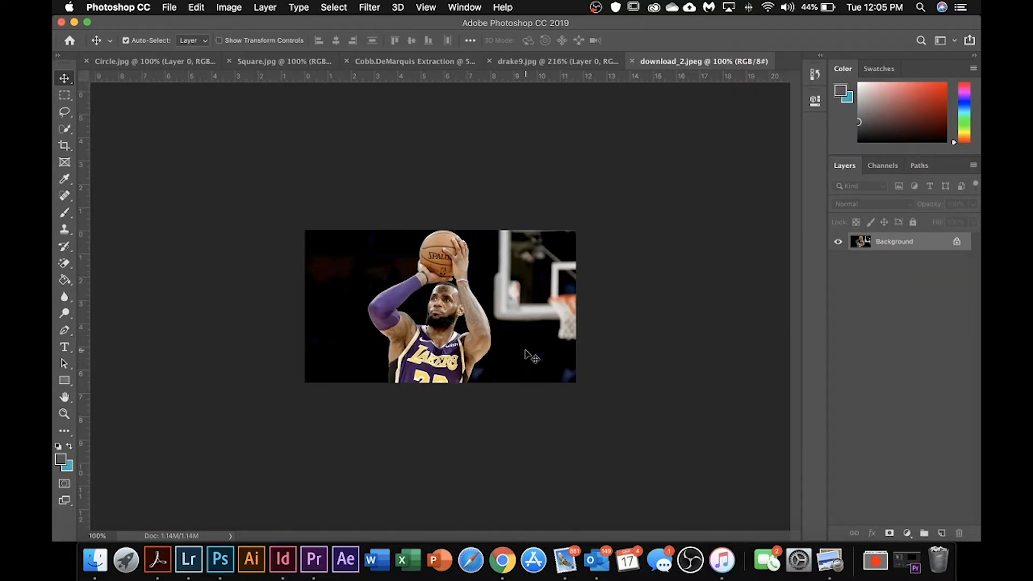
{"action": "key", "text": "super+equal"}
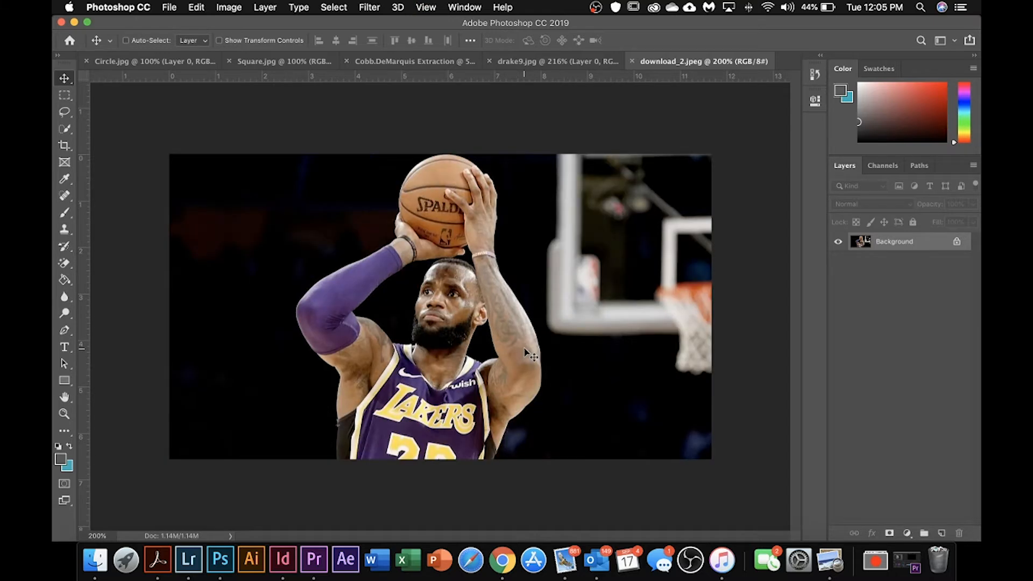
{"action": "left_click", "coordinate": [957, 242]}
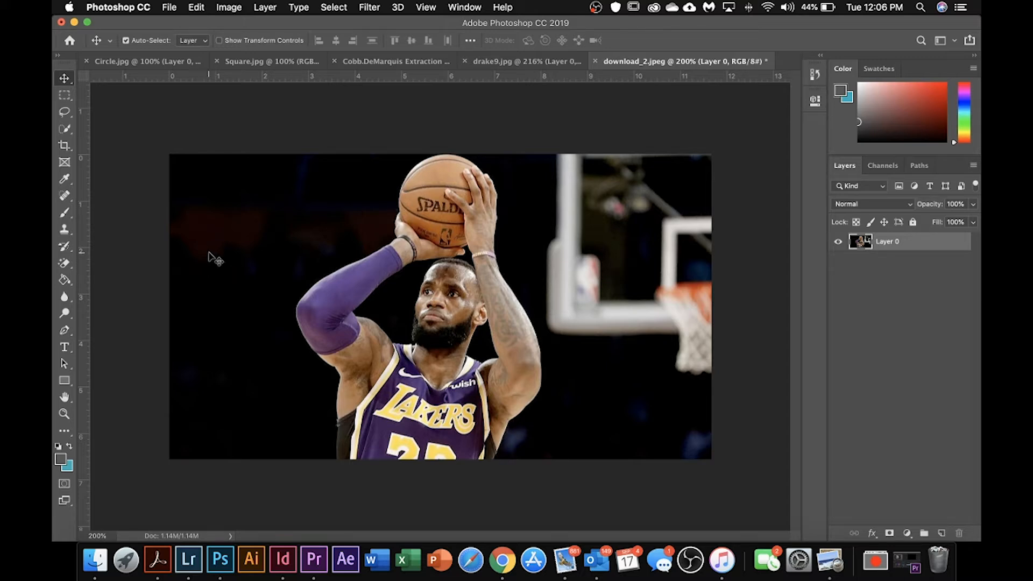
Step: Select the basketball player's sleeved arm, jersey and tattooed arm with the Quick Selection tool
{"action": "left_click", "coordinate": [66, 131]}
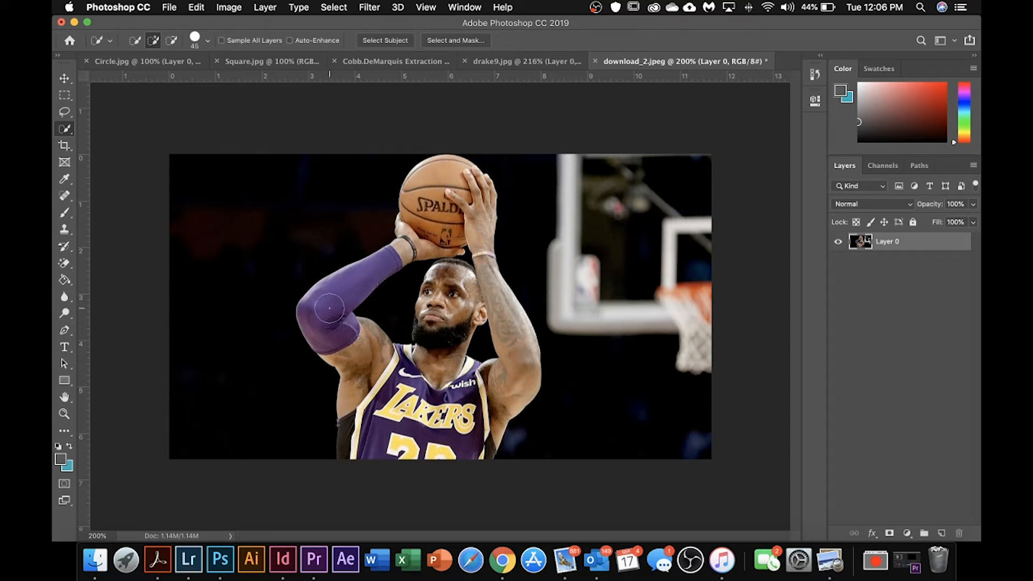
{"action": "left_click_drag", "start_coordinate": [331, 307], "coordinate": [353, 350]}
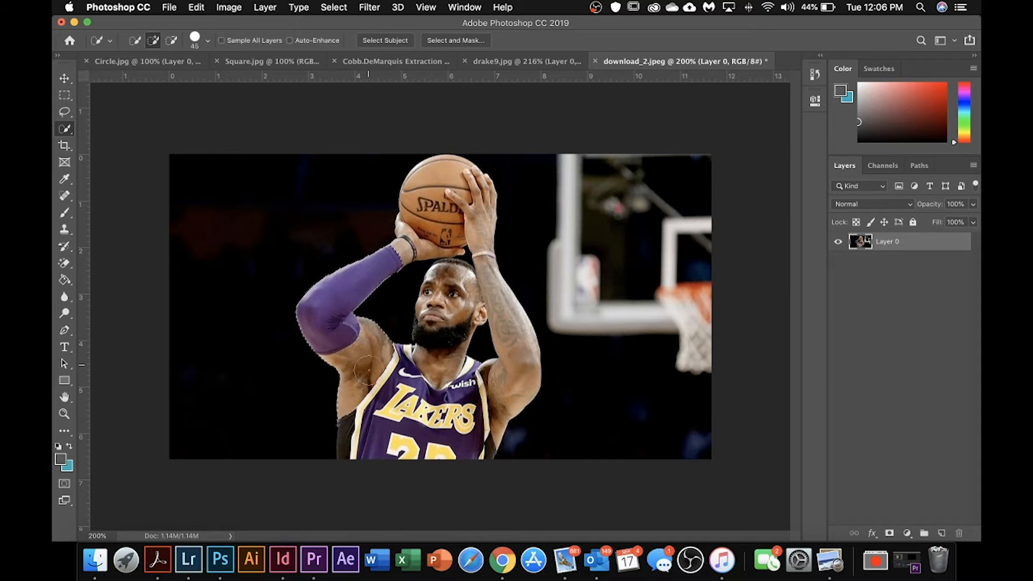
{"action": "mouse_move", "coordinate": [371, 418]}
{"action": "left_mouse_down"}
{"action": "mouse_move", "coordinate": [358, 433]}
{"action": "mouse_move", "coordinate": [367, 452]}
{"action": "mouse_move", "coordinate": [391, 433]}
{"action": "mouse_move", "coordinate": [414, 447]}
{"action": "mouse_move", "coordinate": [454, 441]}
{"action": "mouse_move", "coordinate": [463, 395]}
{"action": "mouse_move", "coordinate": [460, 403]}
{"action": "mouse_move", "coordinate": [431, 380]}
{"action": "mouse_move", "coordinate": [476, 425]}
{"action": "mouse_move", "coordinate": [479, 450]}
{"action": "mouse_move", "coordinate": [485, 423]}
{"action": "mouse_move", "coordinate": [463, 358]}
{"action": "mouse_move", "coordinate": [499, 406]}
{"action": "mouse_move", "coordinate": [509, 379]}
{"action": "left_mouse_up"}
Step: Try moving the partially selected player sideways within the photo to check the selection, and undo the move
{"action": "key", "text": "v"}
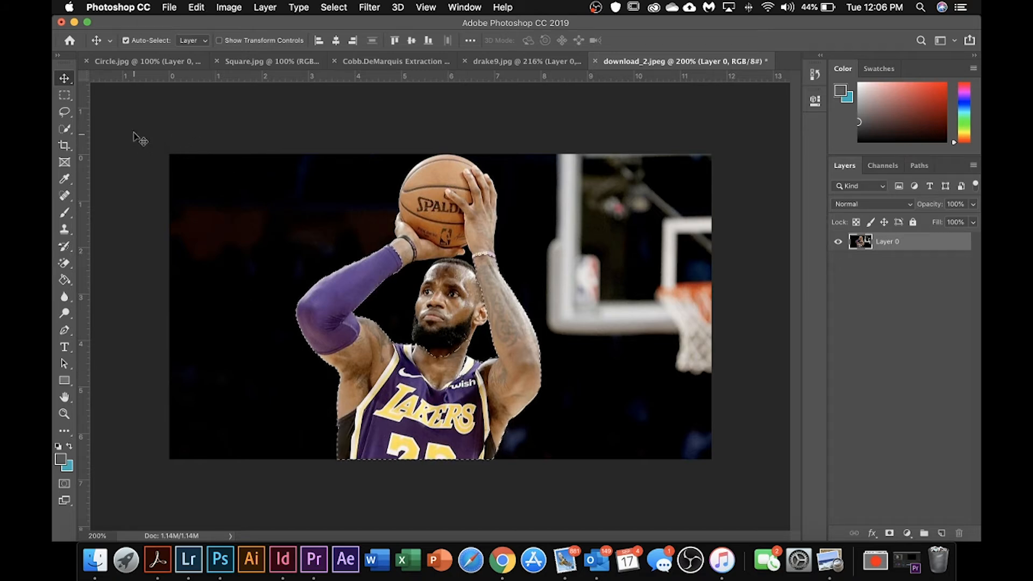
{"action": "left_click_drag", "start_coordinate": [340, 292], "coordinate": [550, 316]}
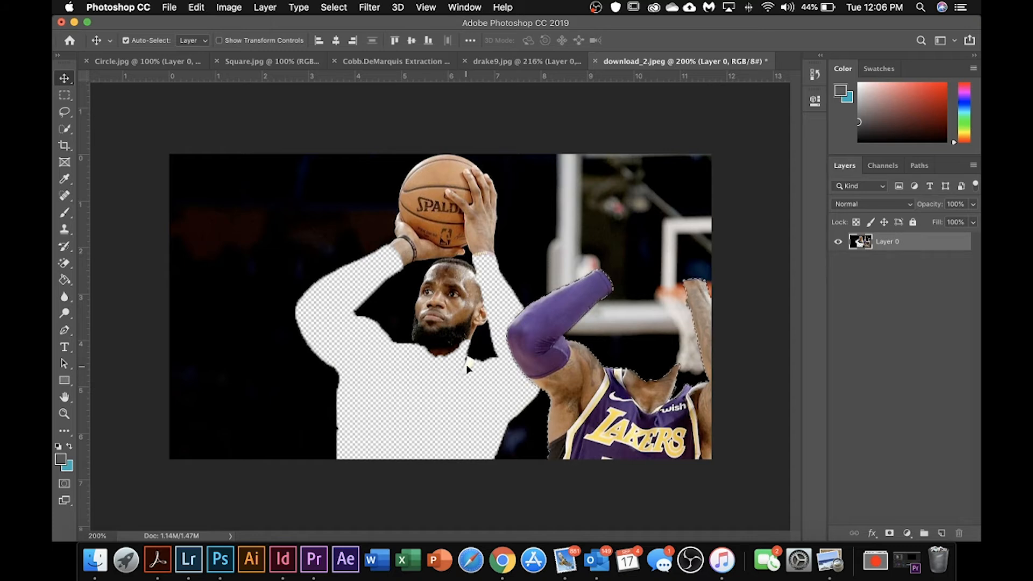
{"action": "key", "text": "super+z"}
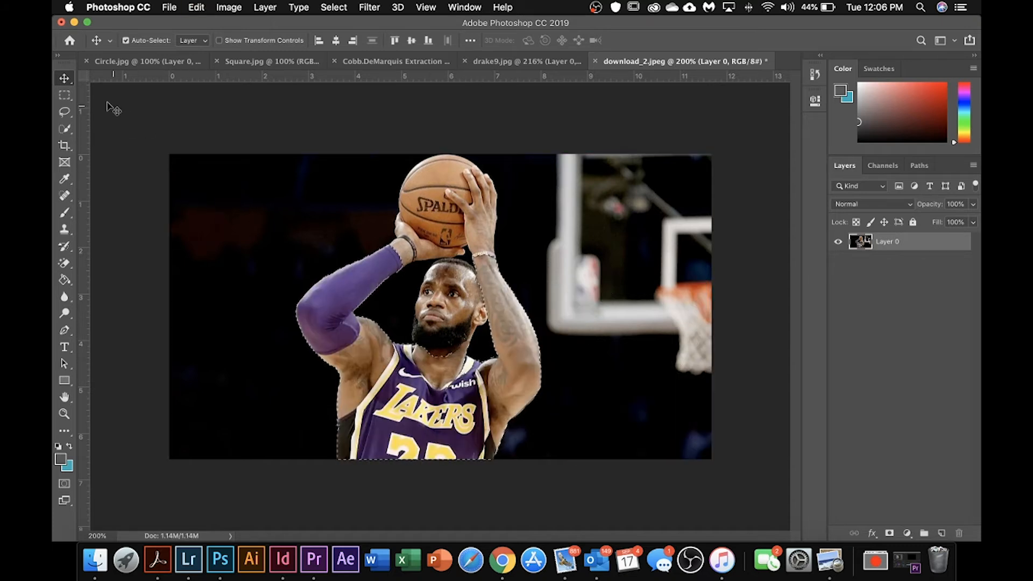
Step: Add the player's head, hands and the basketball to the selection with the Quick Selection tool
{"action": "left_click", "coordinate": [64, 129]}
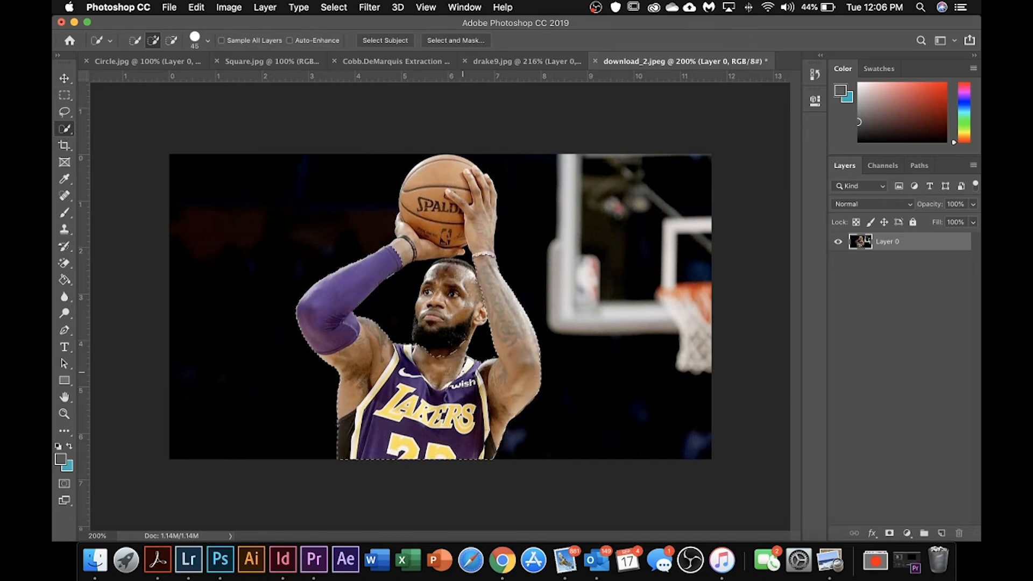
{"action": "left_click_drag", "start_coordinate": [442, 343], "coordinate": [439, 333]}
{"action": "key", "text": "super+plus"}
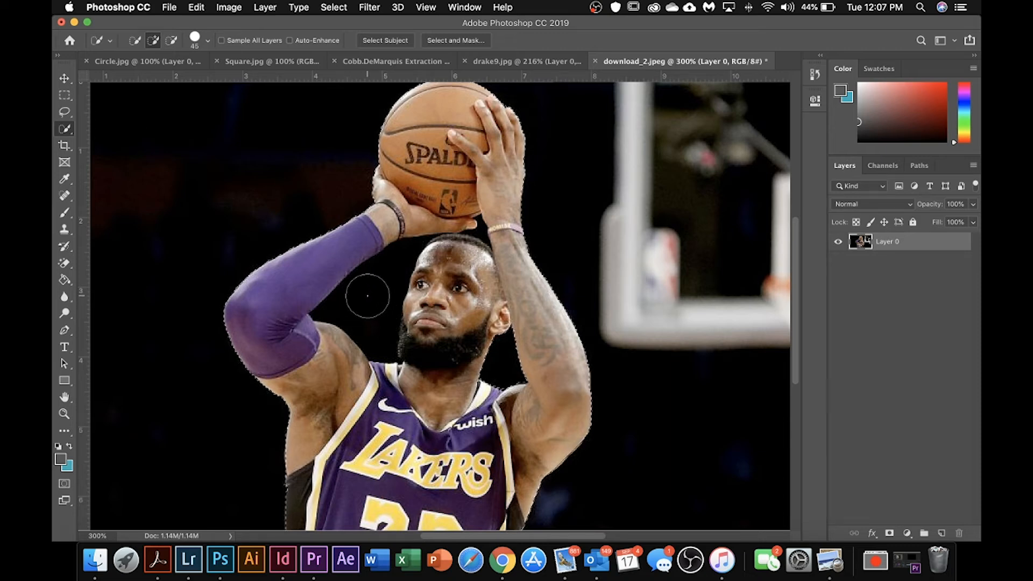
Step: Try moving the fully selected player with the ball sideways to check the cutout, and undo the move
{"action": "left_click", "coordinate": [64, 78]}
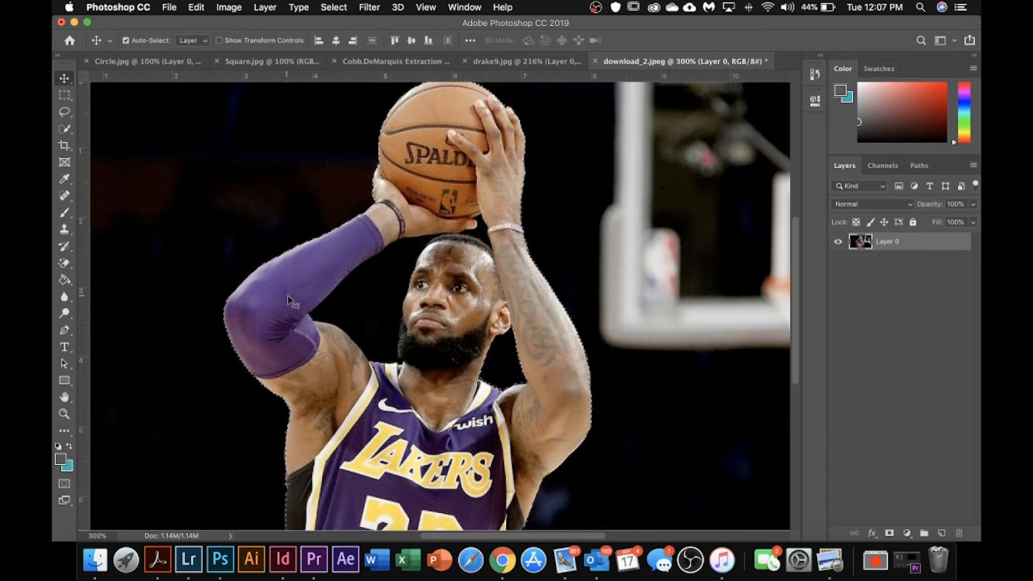
{"action": "left_click_drag", "start_coordinate": [363, 287], "coordinate": [573, 286]}
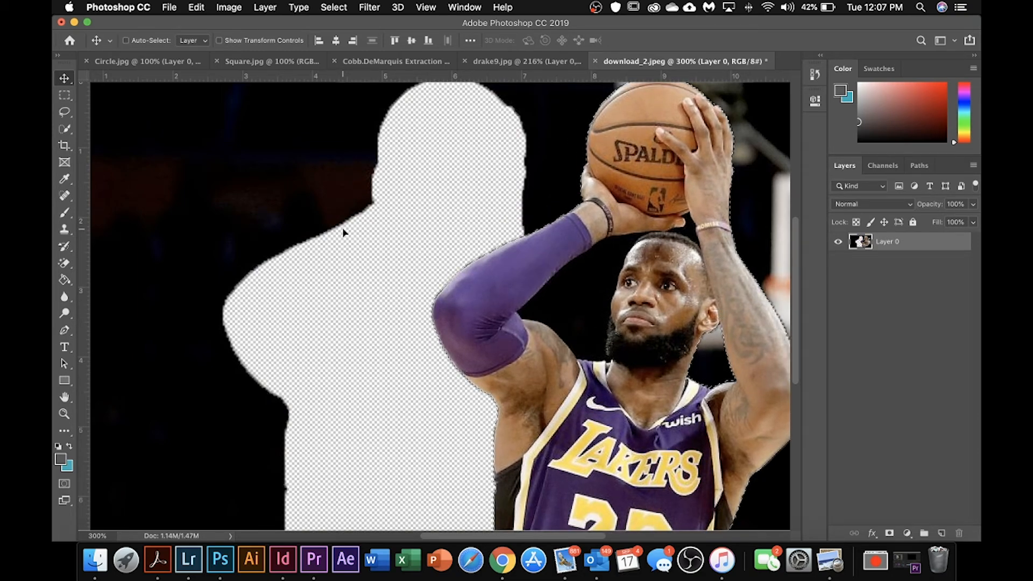
{"action": "key", "text": "super+z"}
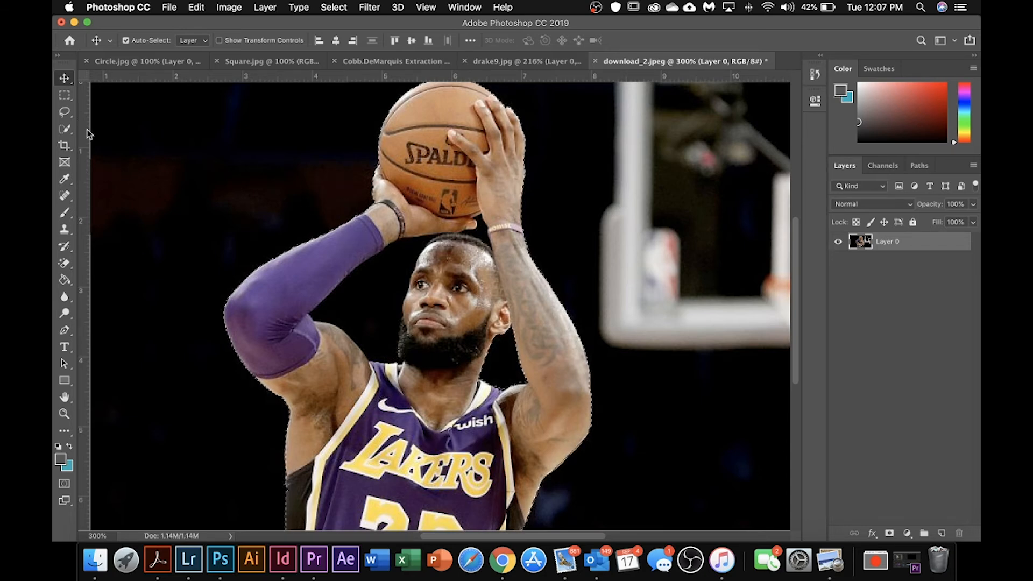
Step: Subtract the black gap between the player's sleeved arm and head from the selection, and reduce the brush size to 10
{"action": "left_click", "coordinate": [65, 129]}
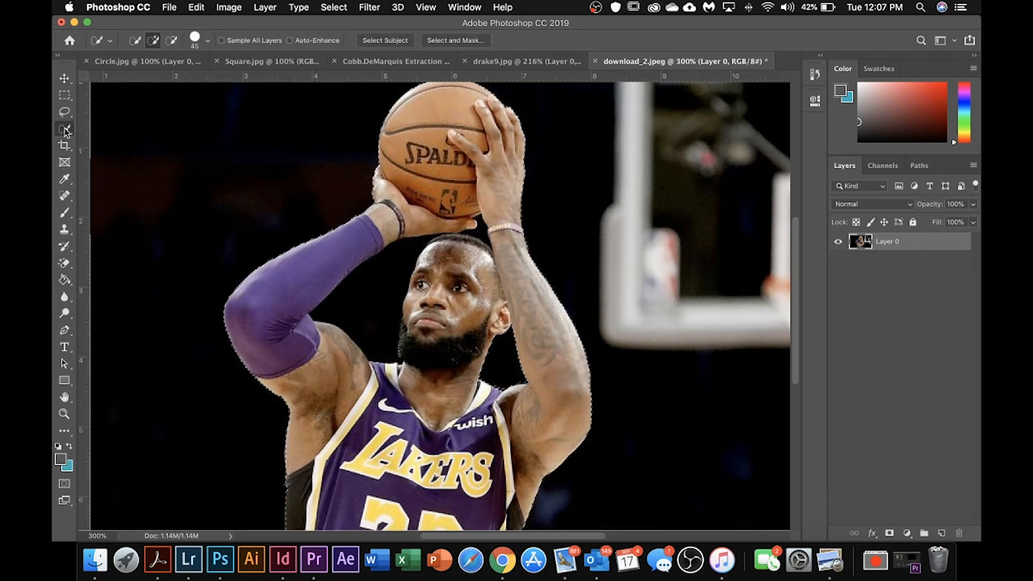
{"action": "left_click", "coordinate": [171, 42]}
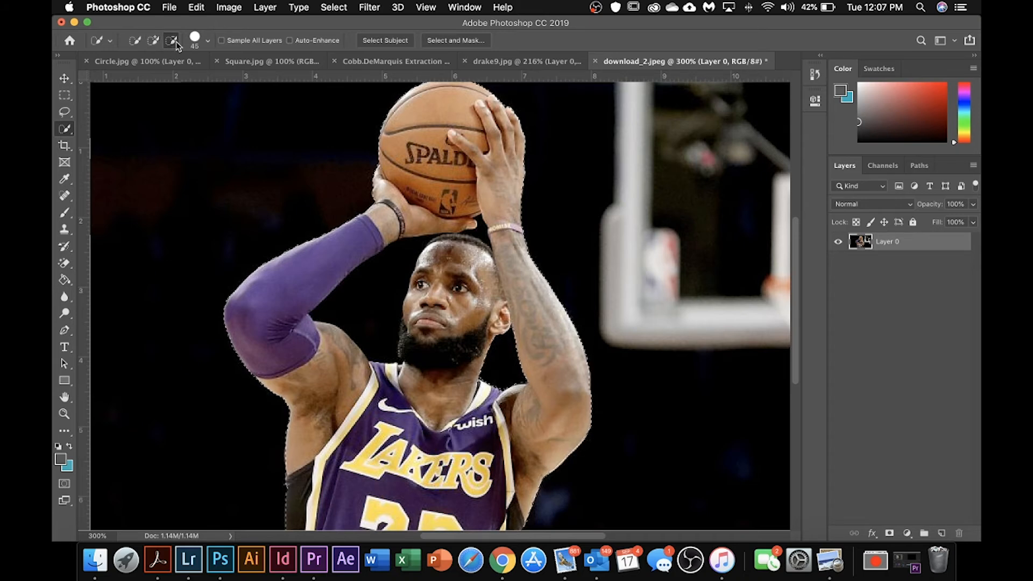
{"action": "left_click", "coordinate": [365, 302]}
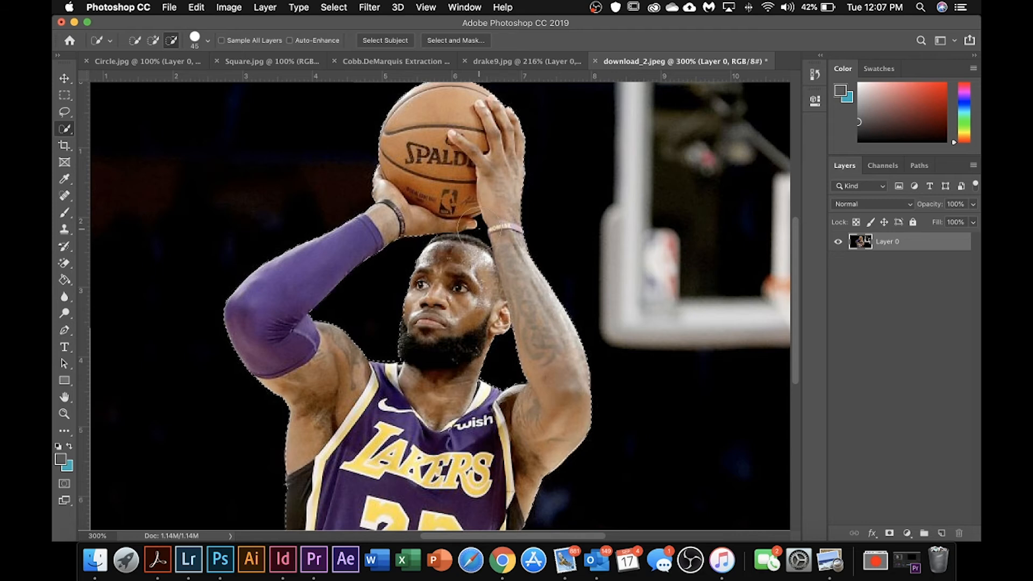
{"action": "key", "text": "bracketleft"}
{"action": "key", "text": "bracketleft"}
{"action": "key", "text": "bracketleft"}
{"action": "key", "text": "bracketleft"}
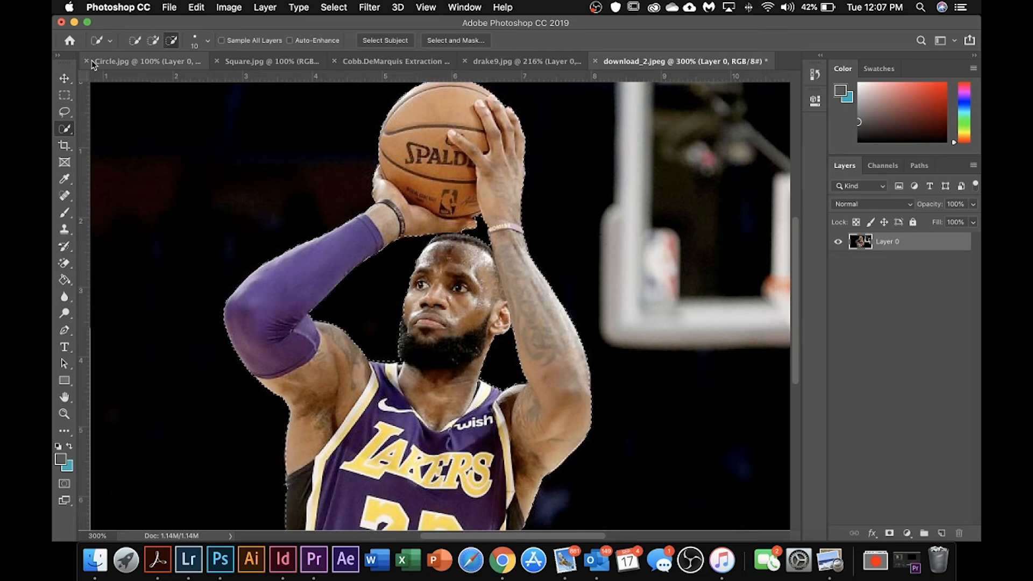
Step: Move the selected basketball player from download_2.jpeg into the gray Extraction document
{"action": "left_click", "coordinate": [65, 78]}
{"action": "left_click_drag", "start_coordinate": [399, 164], "coordinate": [416, 63]}
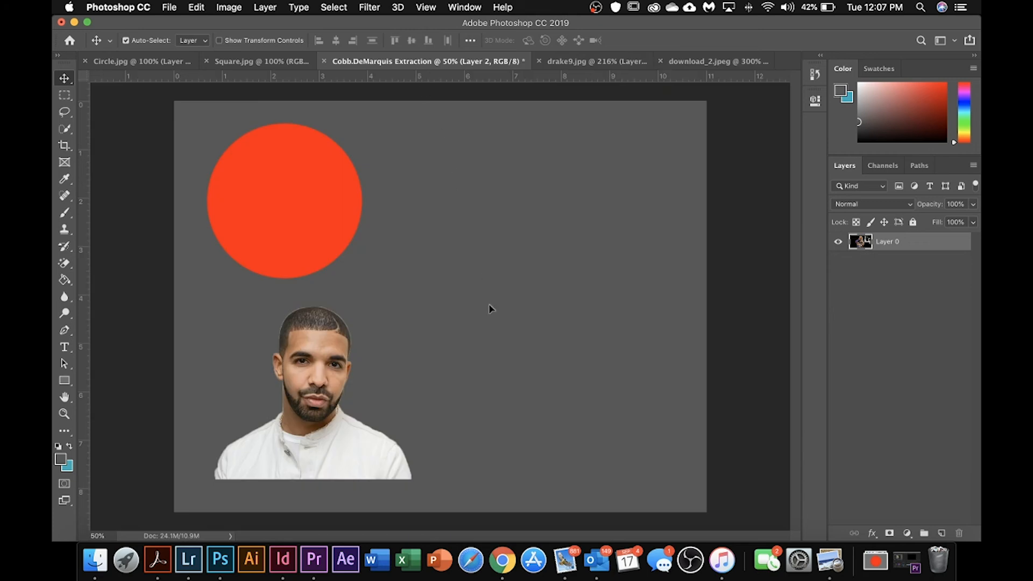
{"action": "left_click_drag", "start_coordinate": [491, 313], "coordinate": [492, 312]}
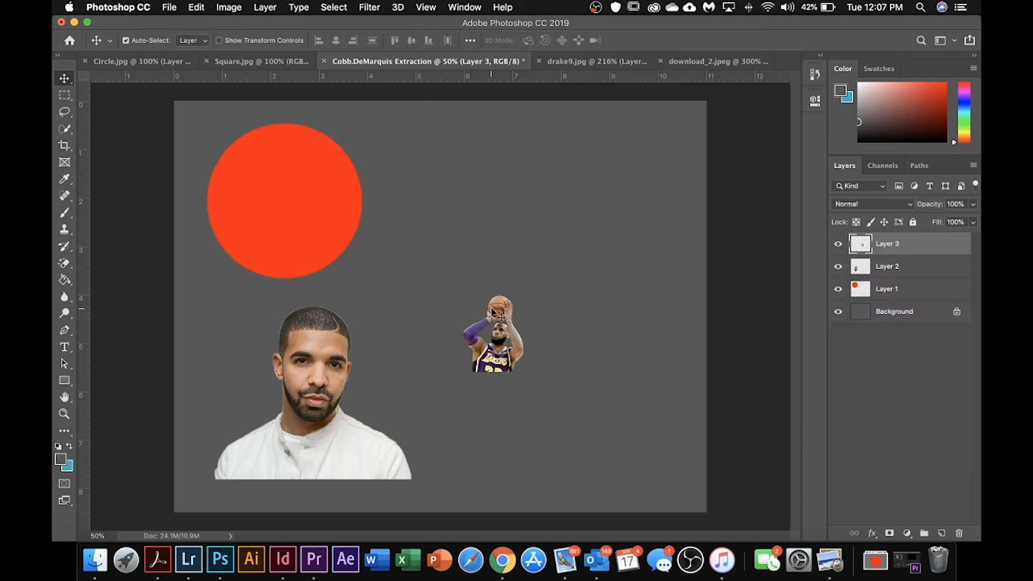
Step: Scale the extracted player proportionally to about 226% and move him slightly lower on the gray canvas
{"action": "key", "text": "super+t"}
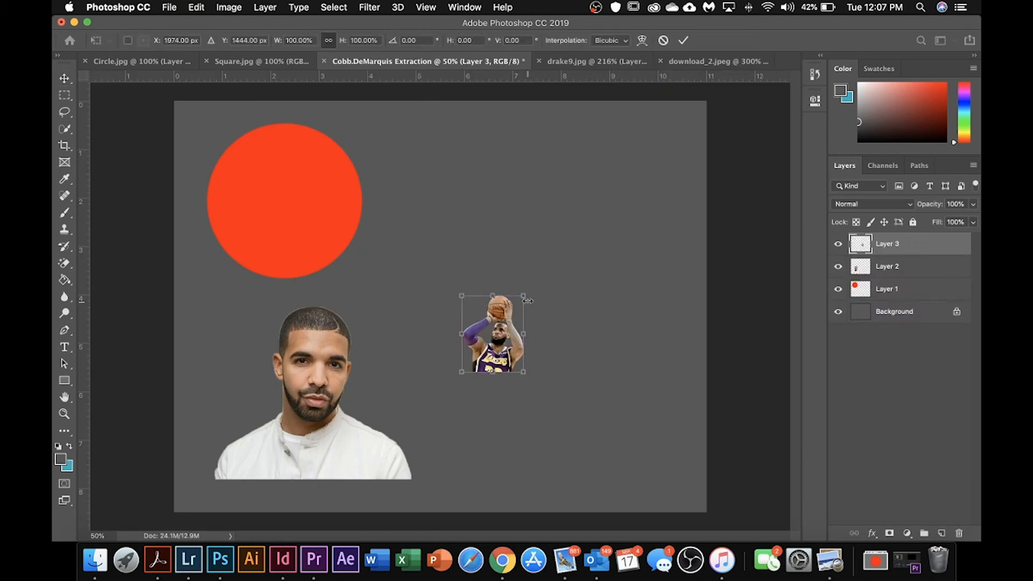
{"action": "left_click_drag", "start_coordinate": [528, 300], "coordinate": [602, 200]}
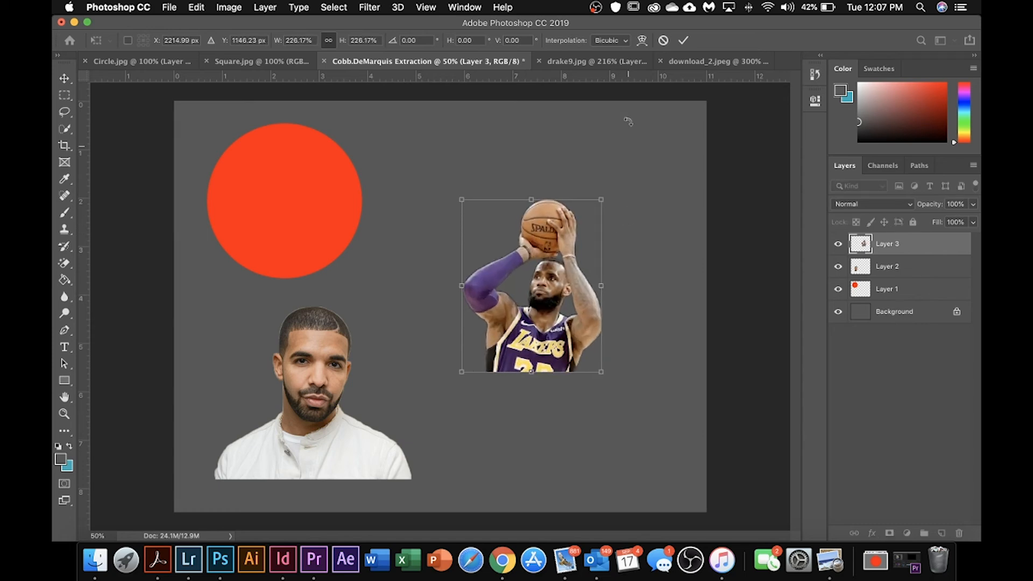
{"action": "left_click", "coordinate": [682, 41]}
{"action": "left_click_drag", "start_coordinate": [542, 314], "coordinate": [511, 355]}
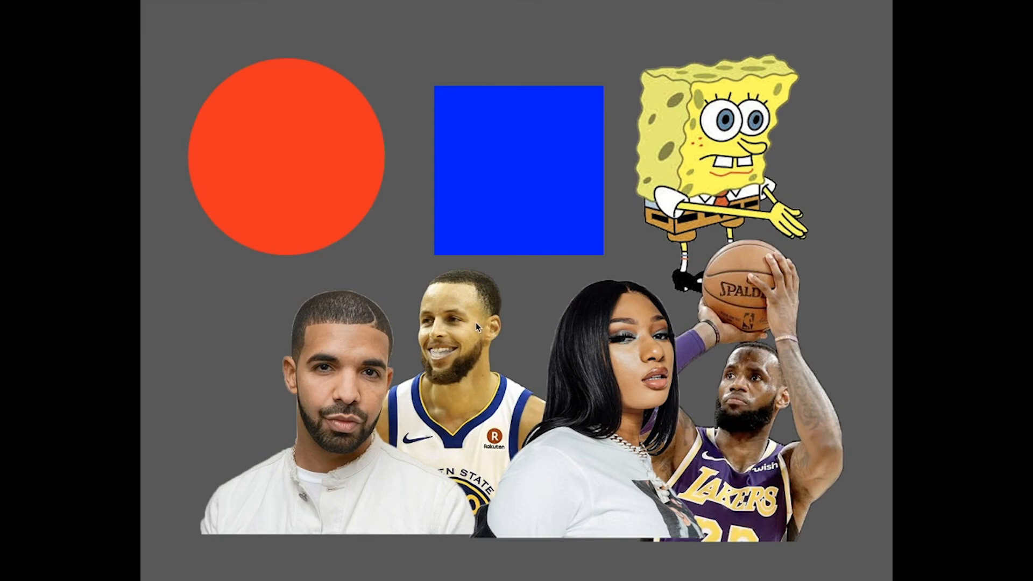